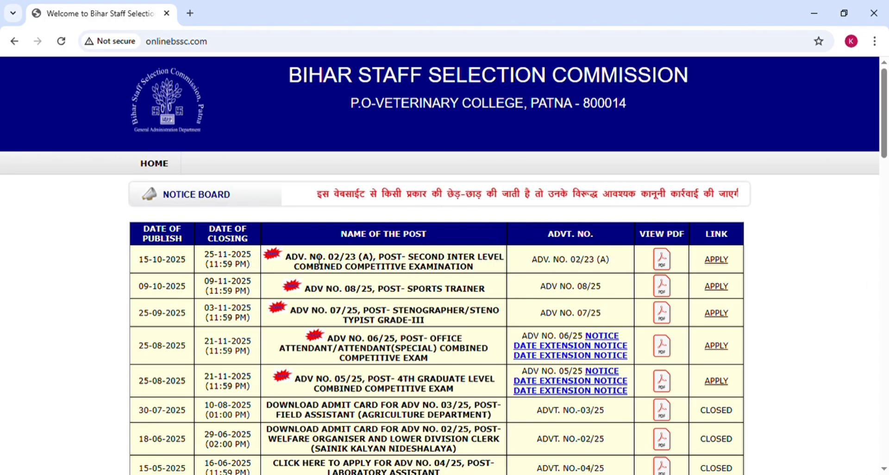
# - Search Google for bssc and open the Bihar Staff Selection Commission home page
pyautogui.press('F5')
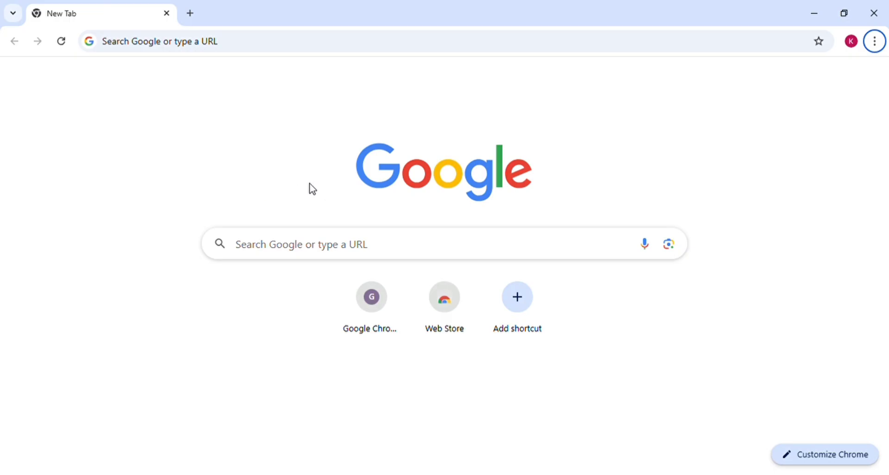
pyautogui.click(347, 250)
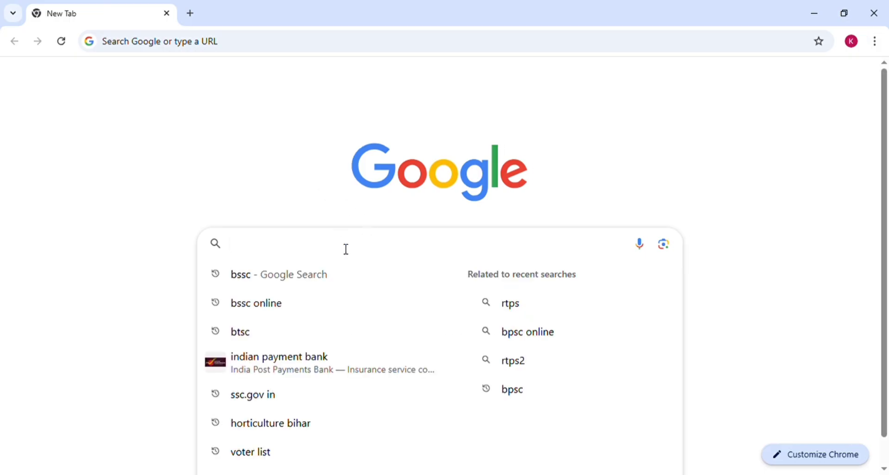
pyautogui.click(242, 276)
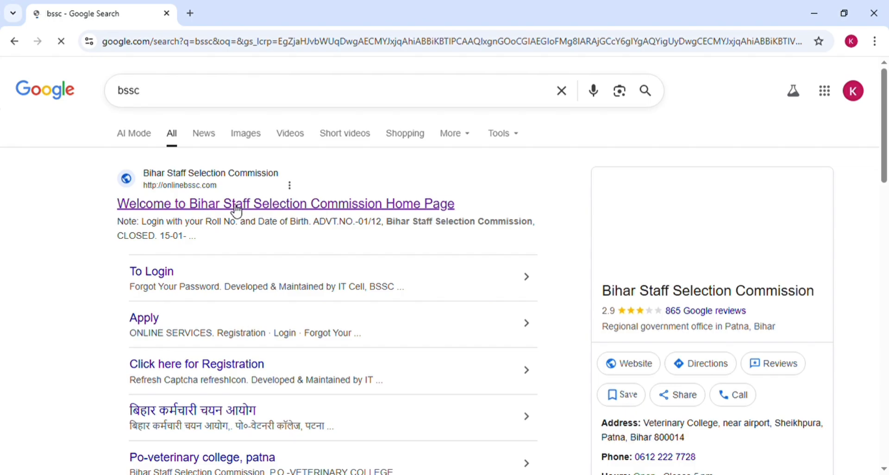
pyautogui.click(378, 213)
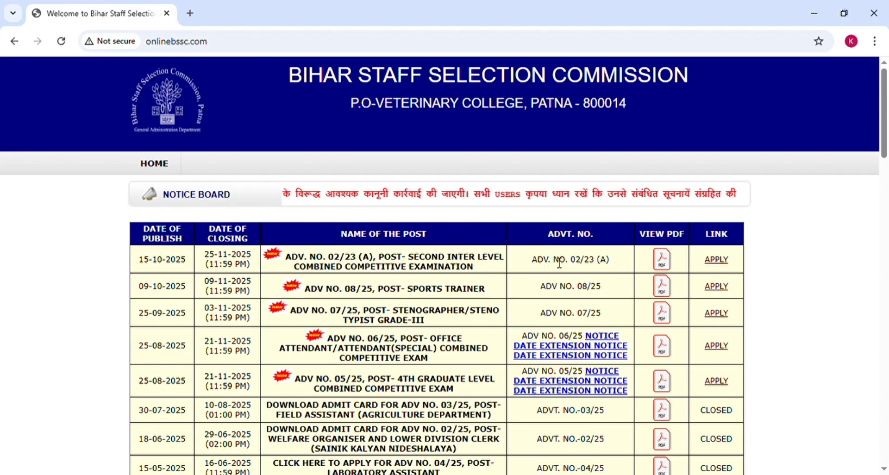
# - Look through the PDF advertisement for Adv. No. 02/23 (A), Second Inter Level Combined Competitive Examination, and return to the notice board
pyautogui.click(670, 262)
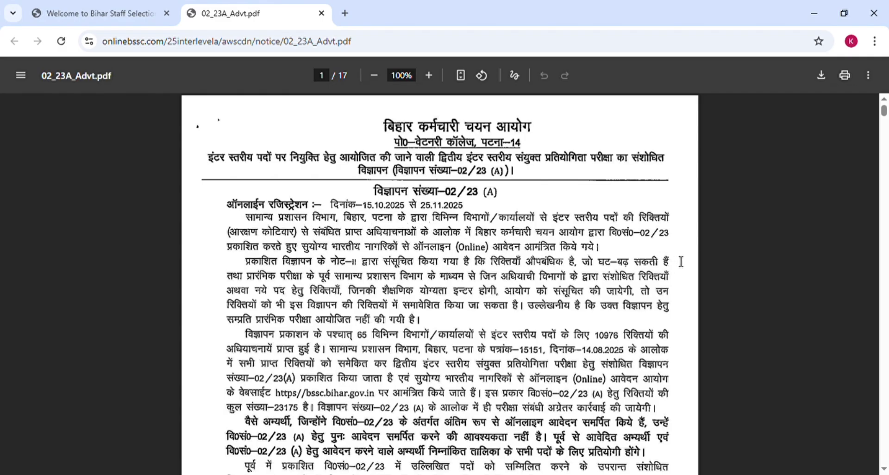
pyautogui.click(884, 135)
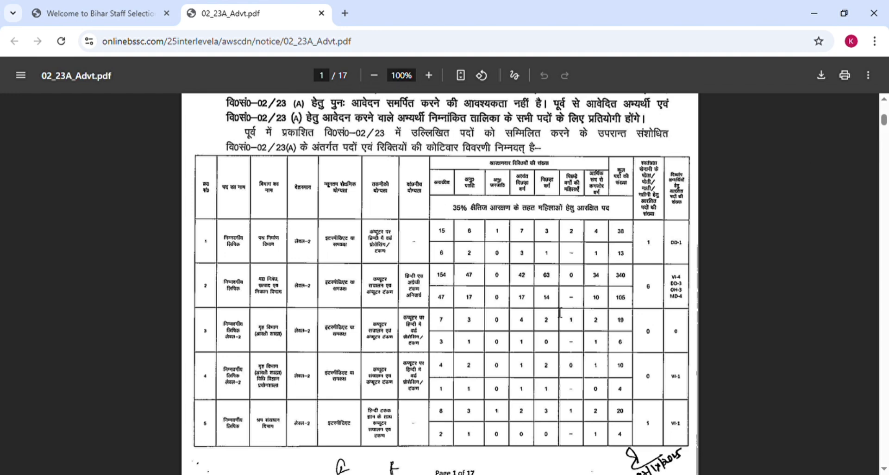
pyautogui.click(69, 15)
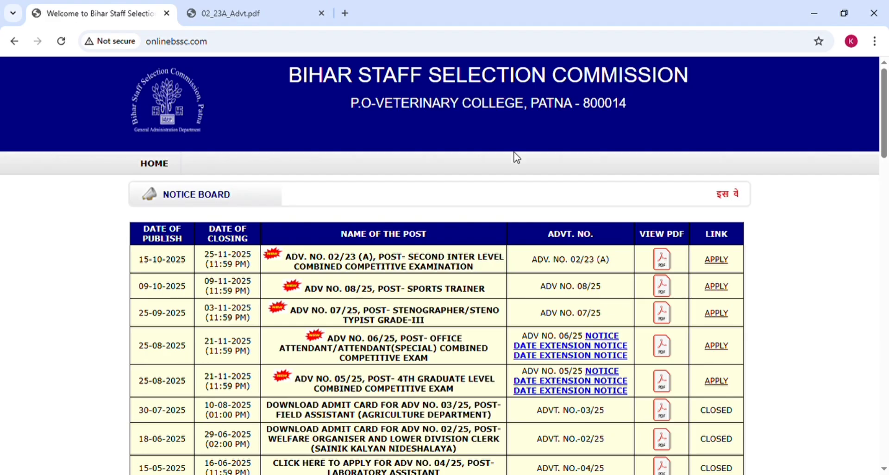
# - Start a new registration for Adv. No. 02/23 (A), answering No to having applied for Adv. No. 02/23 in 2023
pyautogui.click(719, 260)
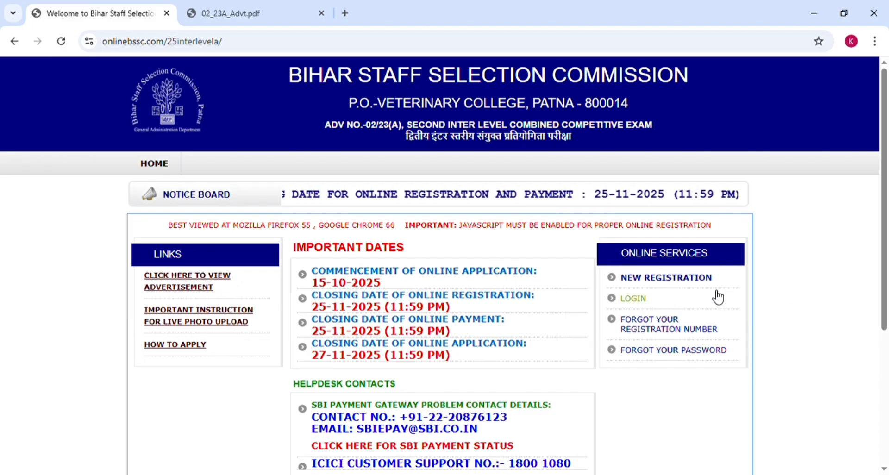
pyautogui.click(667, 282)
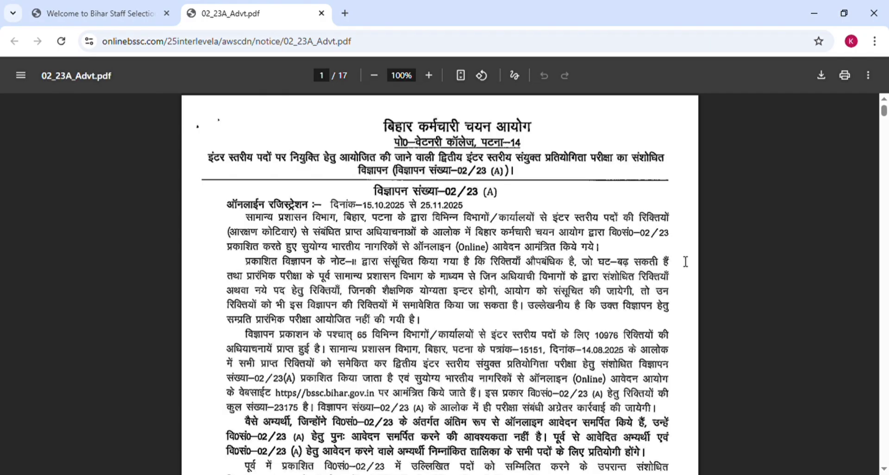
pyautogui.click(882, 132)
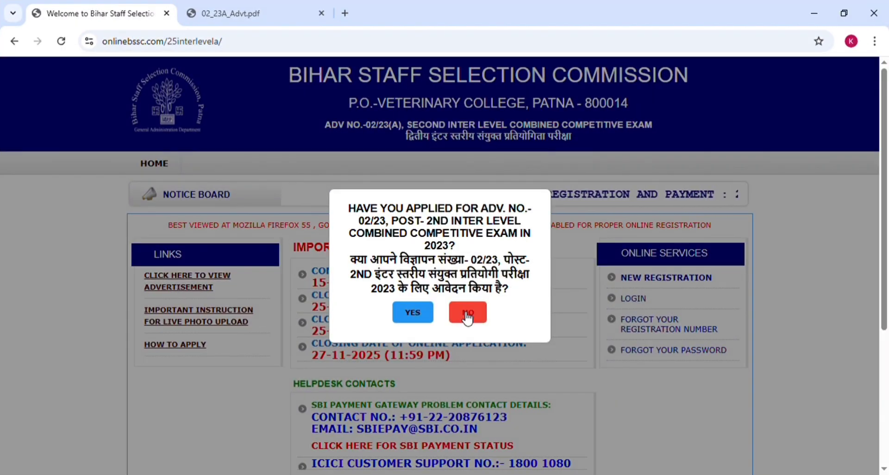
pyautogui.click(466, 314)
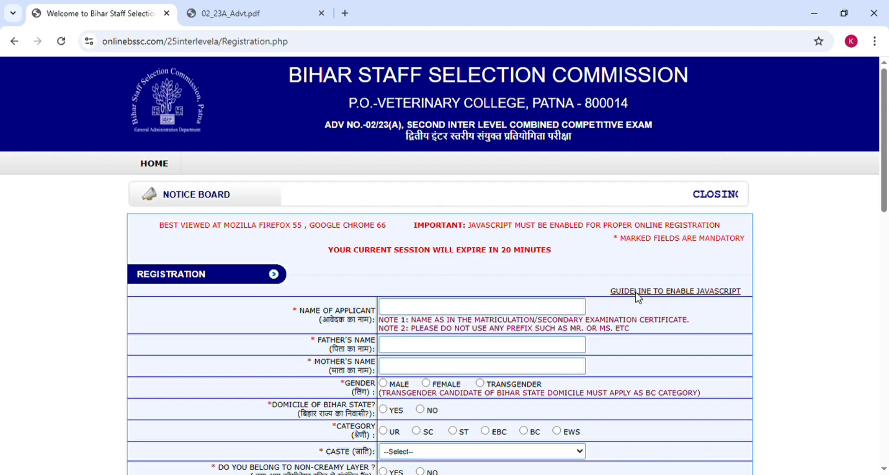
# - Fill in the registration form with gender Male, Bihar domicile Yes and category EBC
pyautogui.scroll(-1, 795, 282)
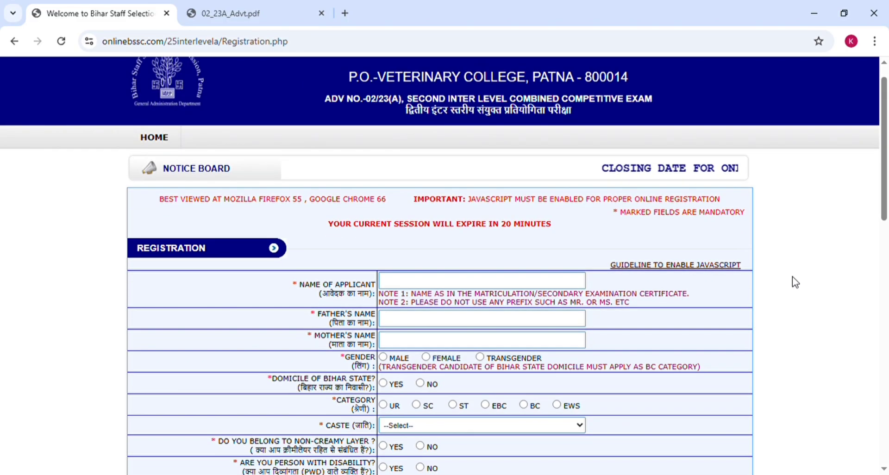
pyautogui.scroll(-1, 795, 282)
pyautogui.scroll(-4, 796, 282)
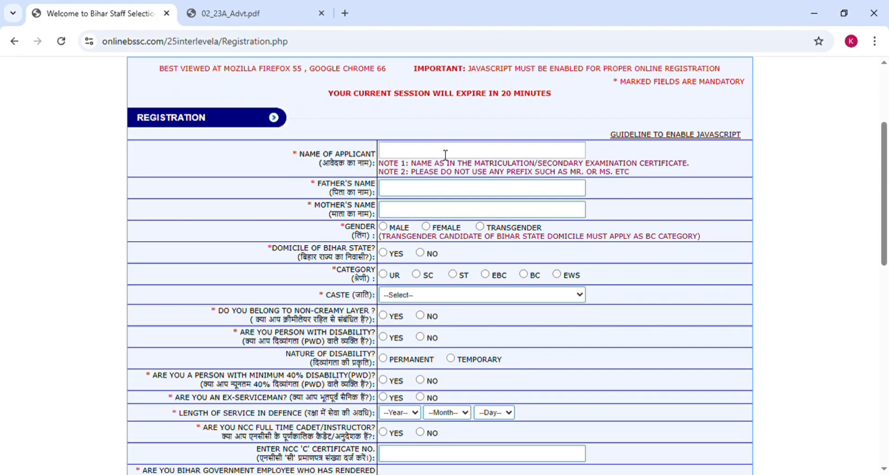
pyautogui.scroll(6, 795, 283)
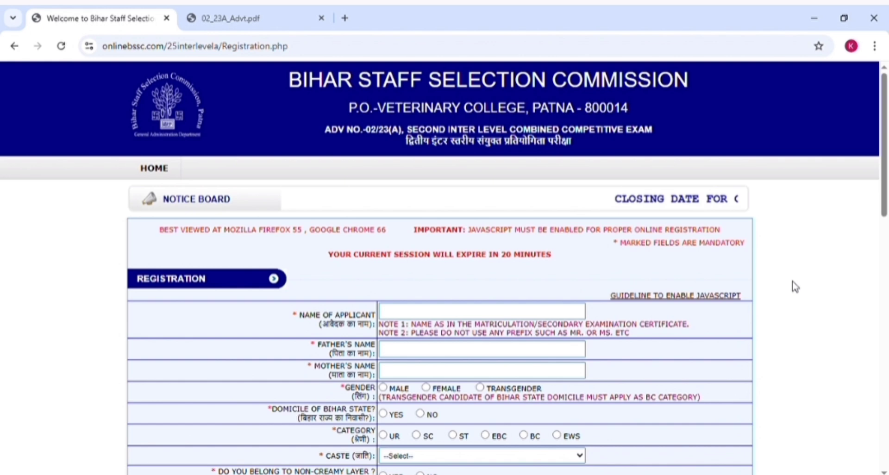
pyautogui.scroll(-4, 796, 287)
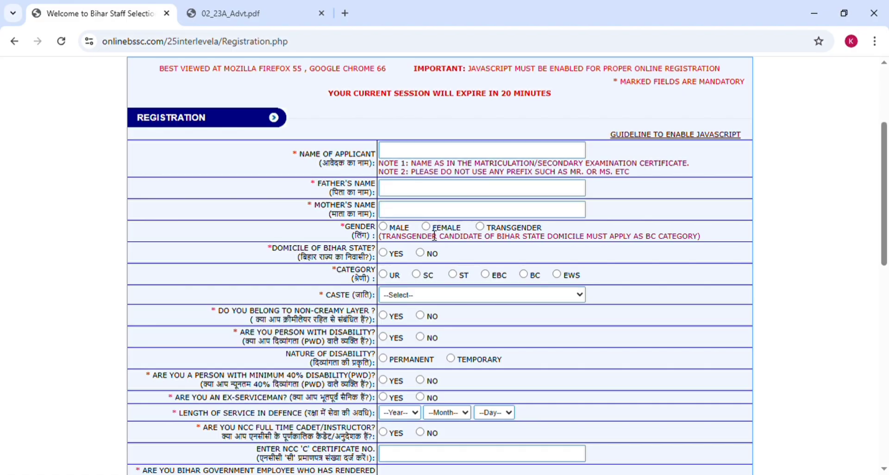
pyautogui.click(384, 227)
pyautogui.click(484, 275)
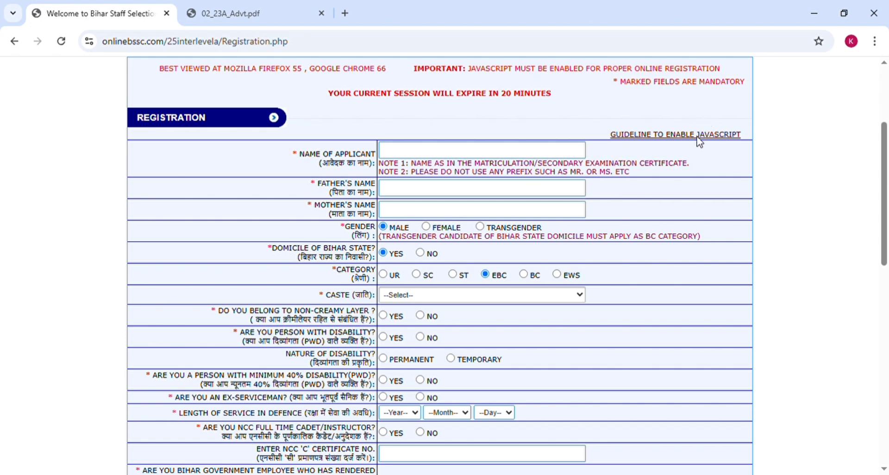
# - Try the ST and EWS options for the applicant's category, and set it back to EBC
pyautogui.click(468, 218)
pyautogui.click(453, 275)
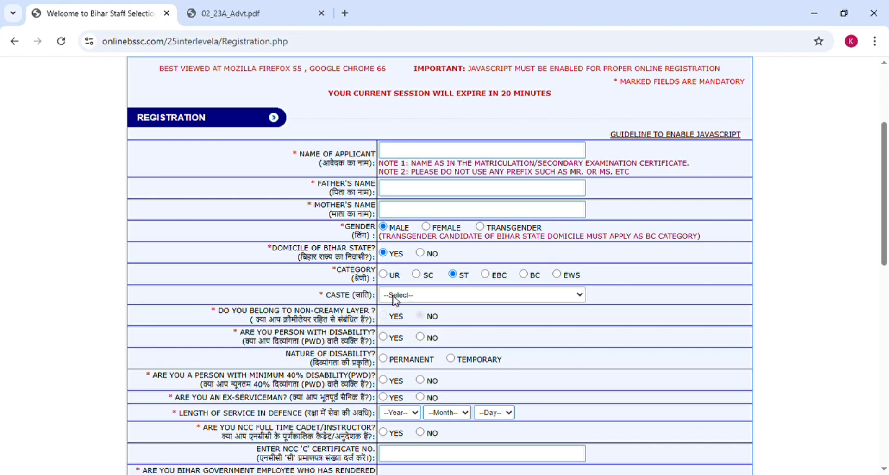
pyautogui.click(557, 275)
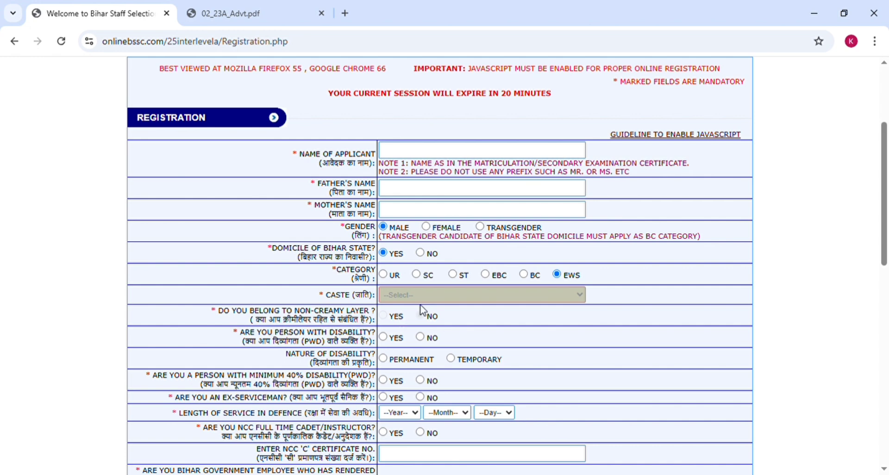
pyautogui.click(486, 275)
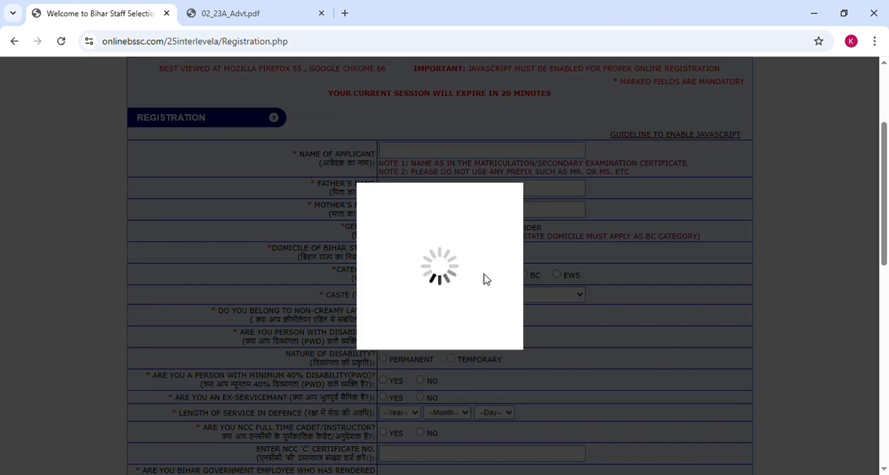
# - Choose Kaibart / केवर्त as the caste, answer Yes to non-creamy layer and No to person with disability
pyautogui.click(399, 298)
pyautogui.click(385, 337)
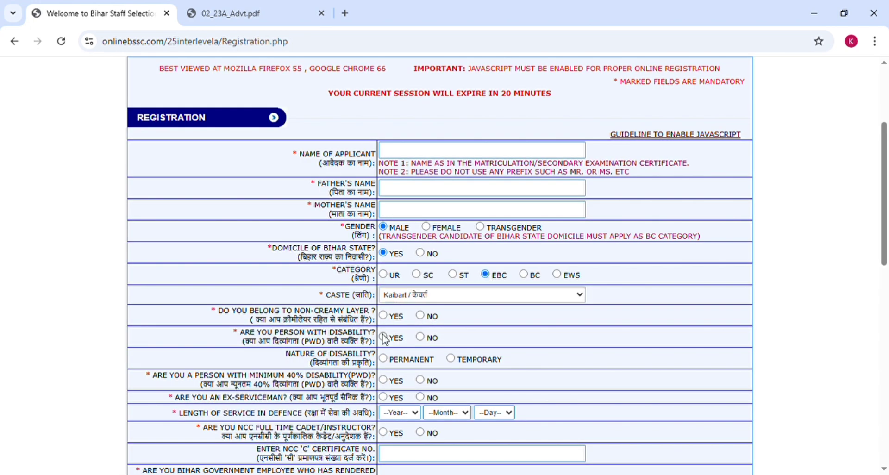
pyautogui.click(383, 316)
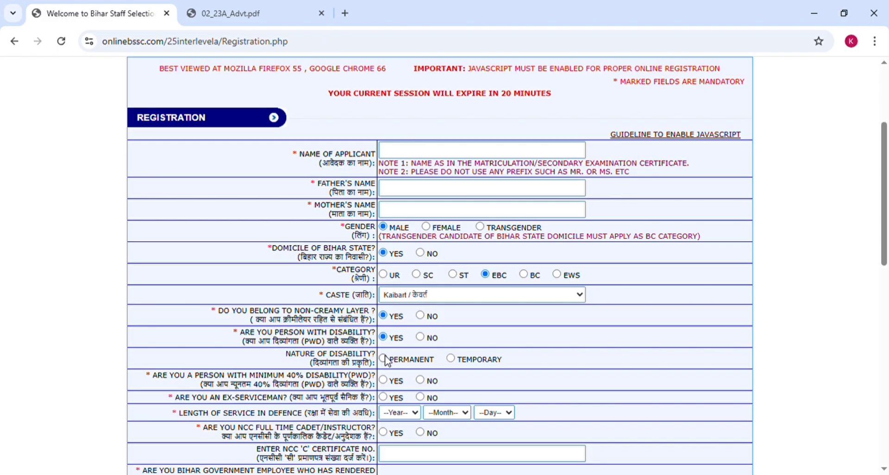
pyautogui.click(451, 359)
pyautogui.click(421, 337)
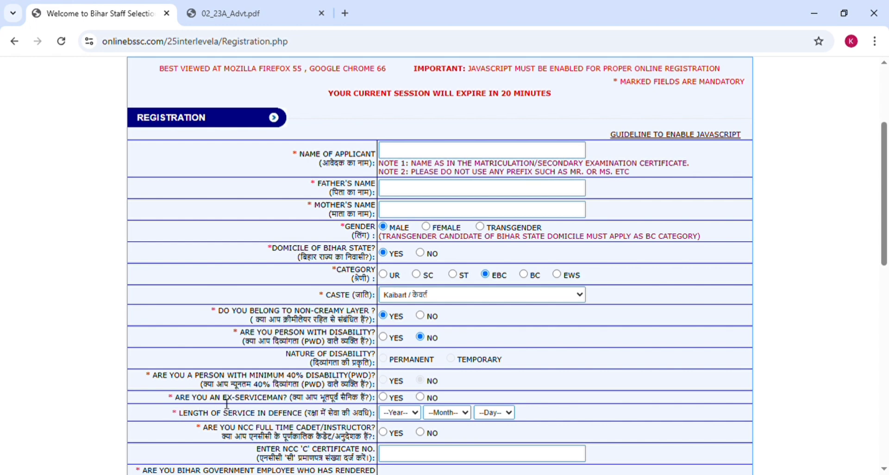
# - Answer No to being an ex-serviceman and No to being an NCC full-time cadet or instructor
pyautogui.click(384, 397)
pyautogui.click(419, 398)
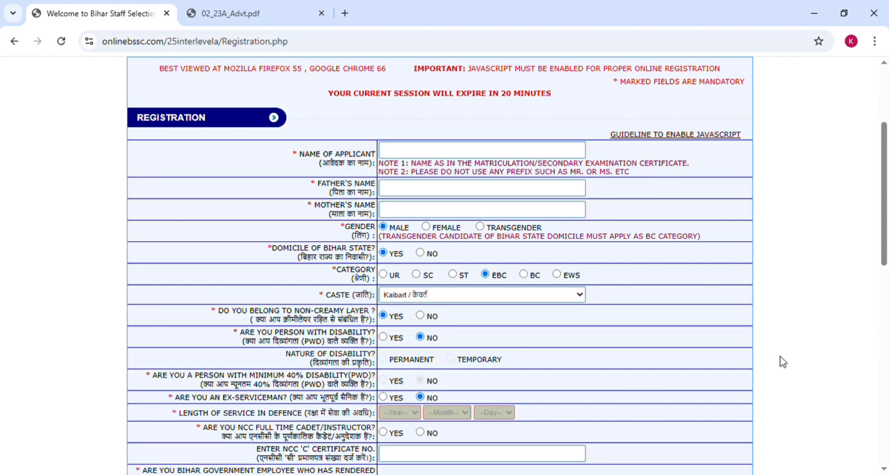
pyautogui.scroll(-5, 783, 362)
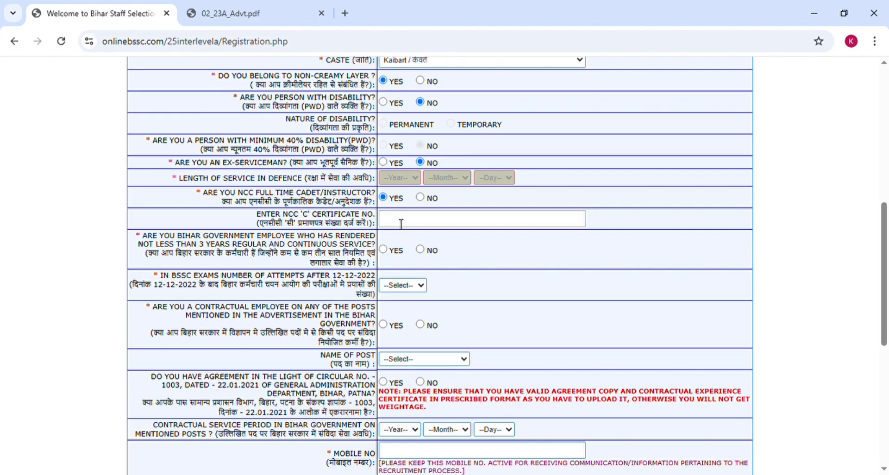
pyautogui.click(420, 197)
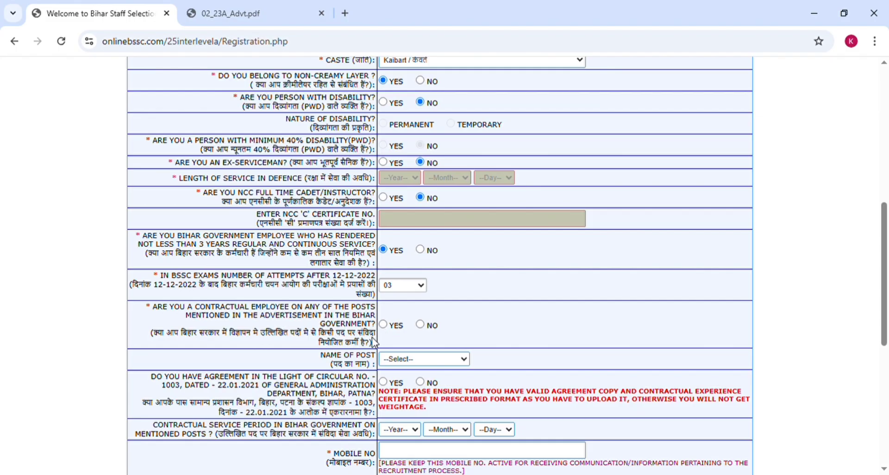
# - Answer No to being a contractual employee on the advertised posts and No to being a Bihar government employee with three years' service
pyautogui.click(382, 325)
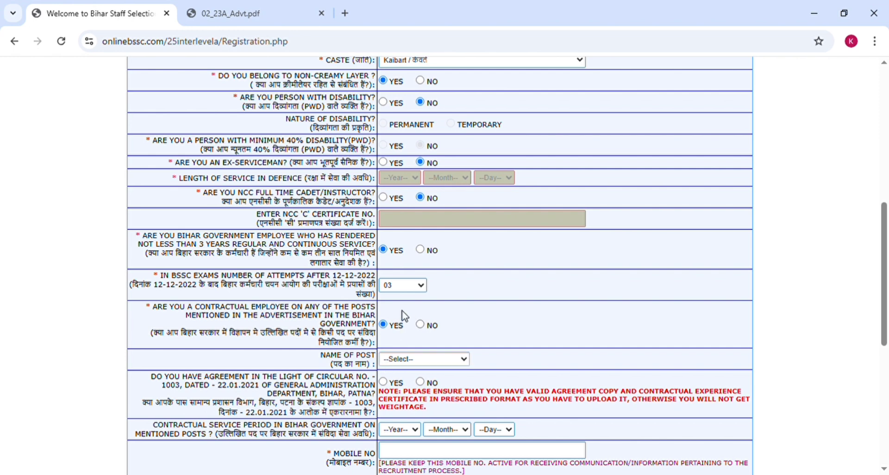
pyautogui.scroll(-5, 410, 271)
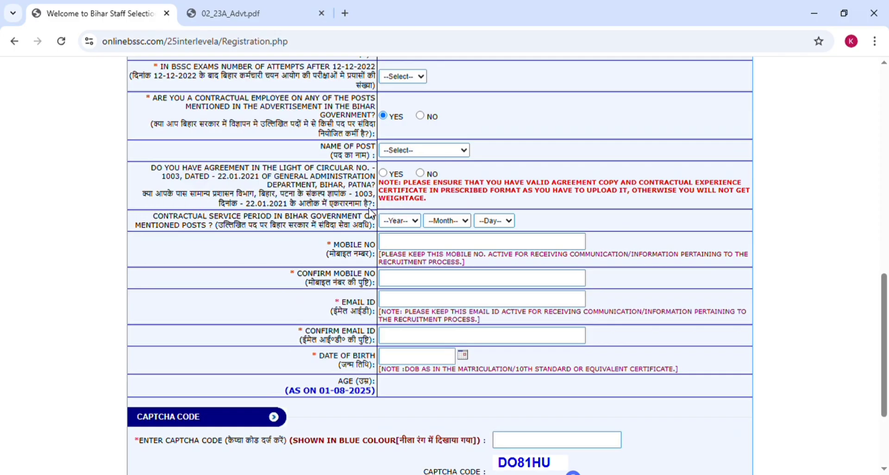
pyautogui.click(421, 175)
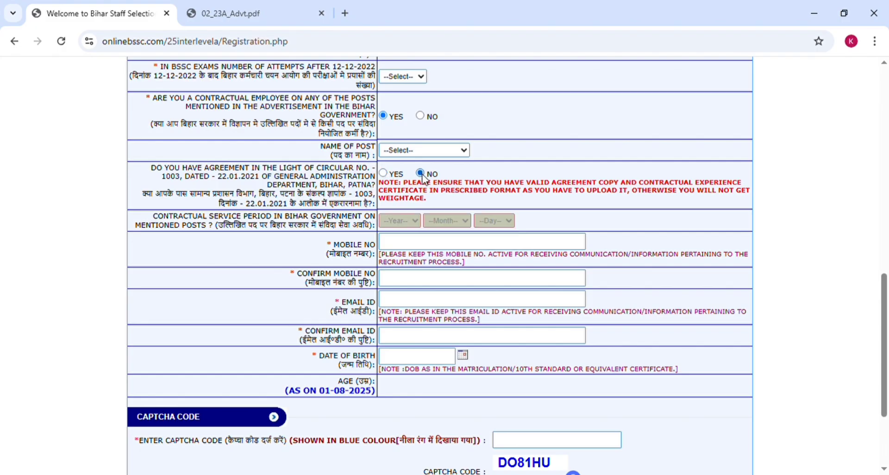
pyautogui.click(383, 176)
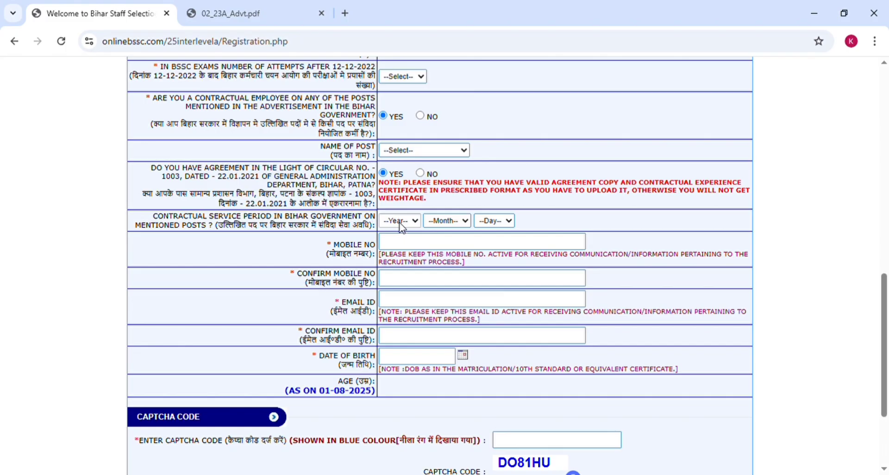
pyautogui.click(420, 115)
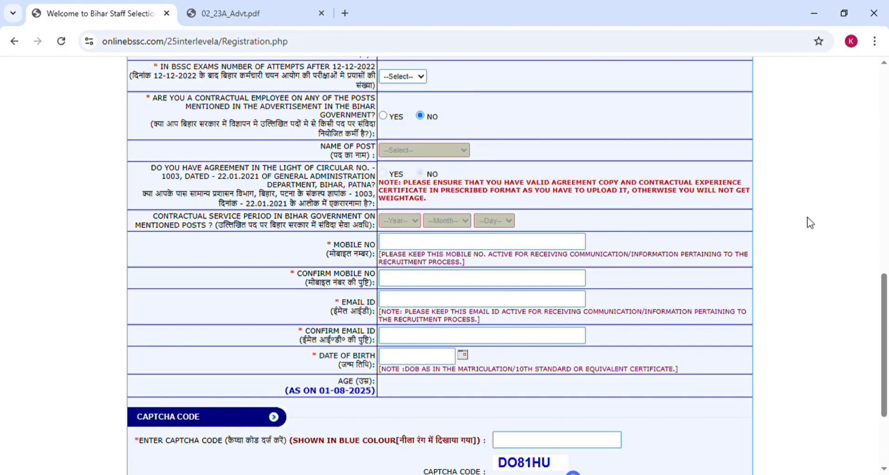
pyautogui.scroll(4, 810, 223)
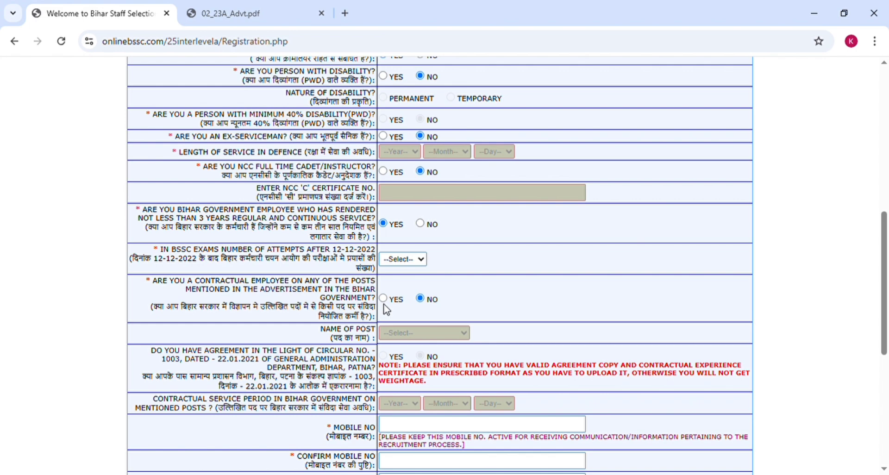
pyautogui.click(420, 223)
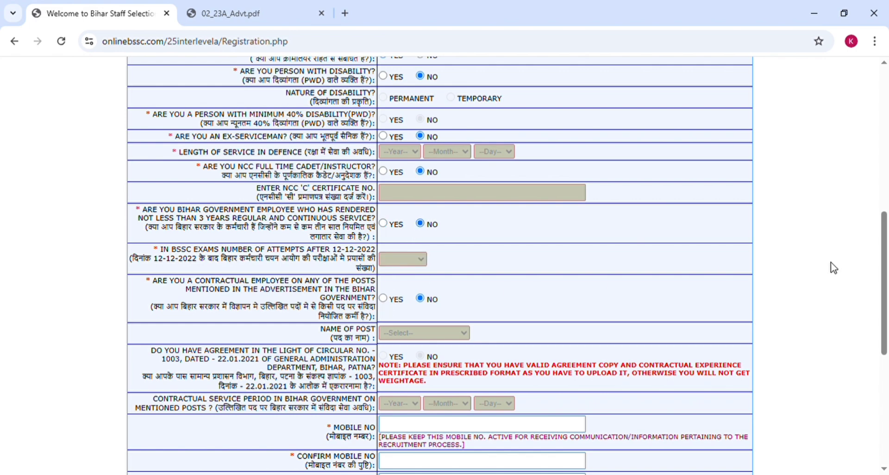
# - Submit the completed registration form and proceed to the registration confirmation page
pyautogui.scroll(-7, 834, 267)
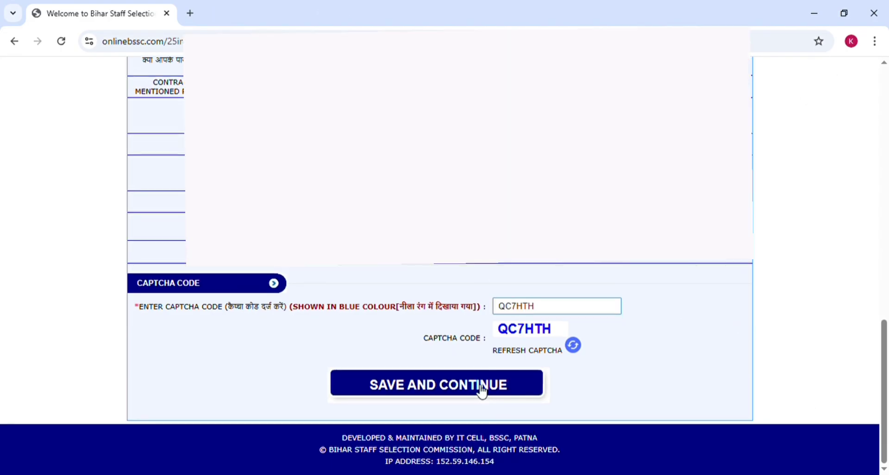
pyautogui.click(423, 387)
pyautogui.click(422, 390)
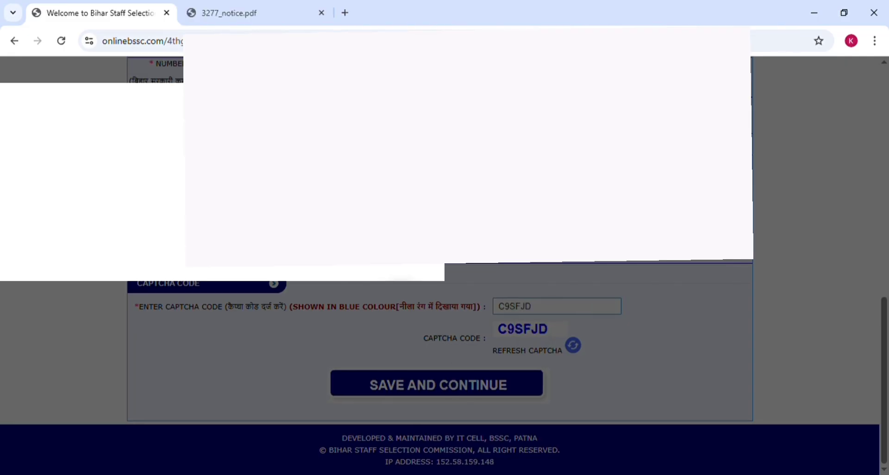
pyautogui.click(500, 138)
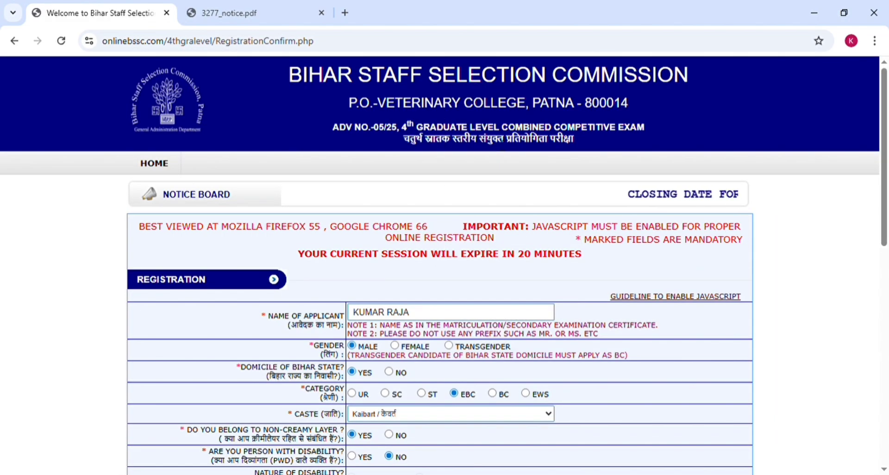
# - Confirm and submit the reviewed registration details, and proceed to the candidate login
pyautogui.scroll(-15, 134, 75)
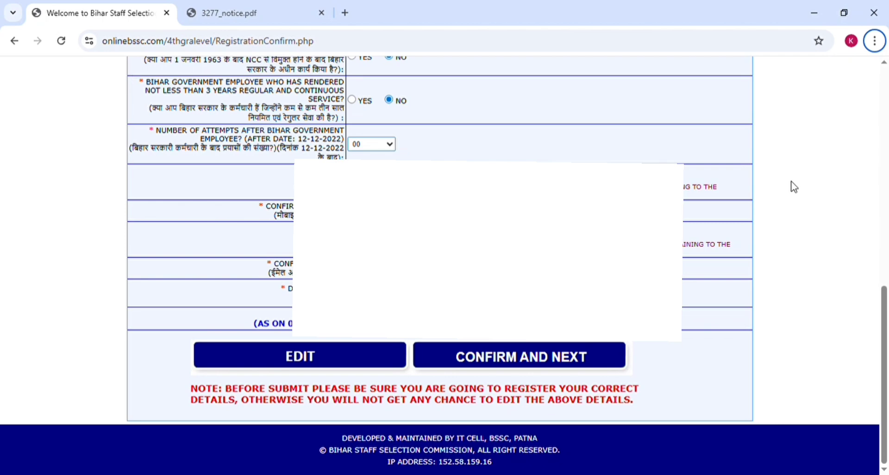
pyautogui.click(862, 175)
pyautogui.click(490, 360)
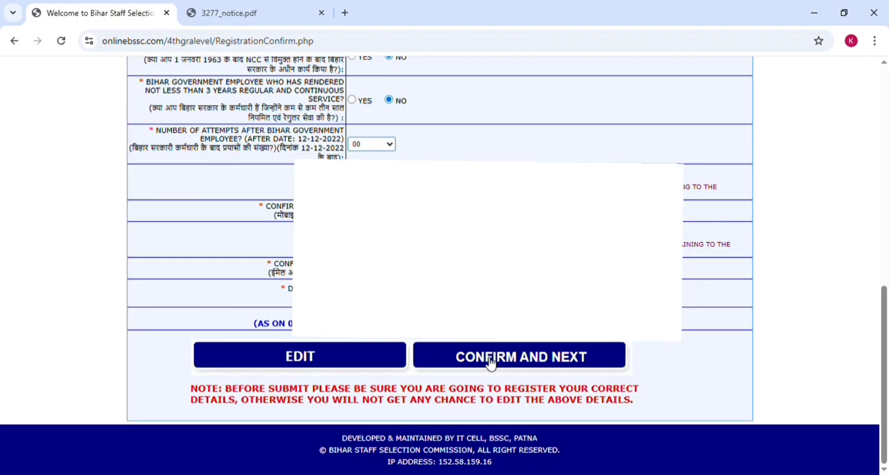
pyautogui.click(490, 360)
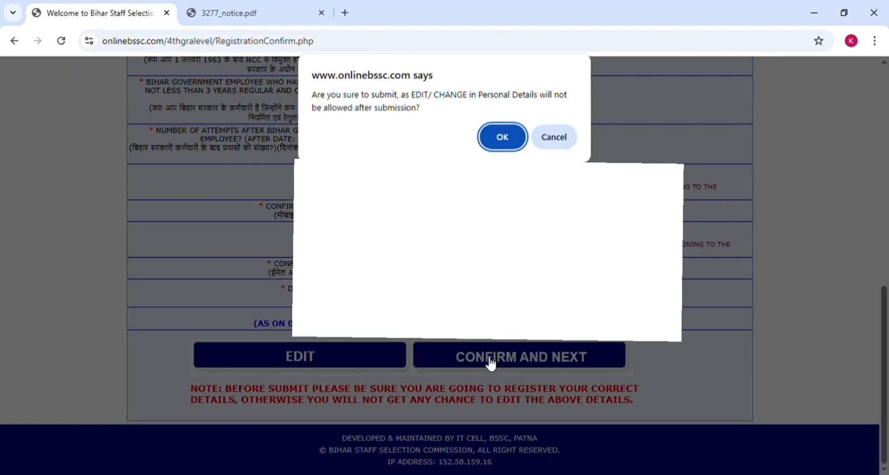
pyautogui.click(501, 136)
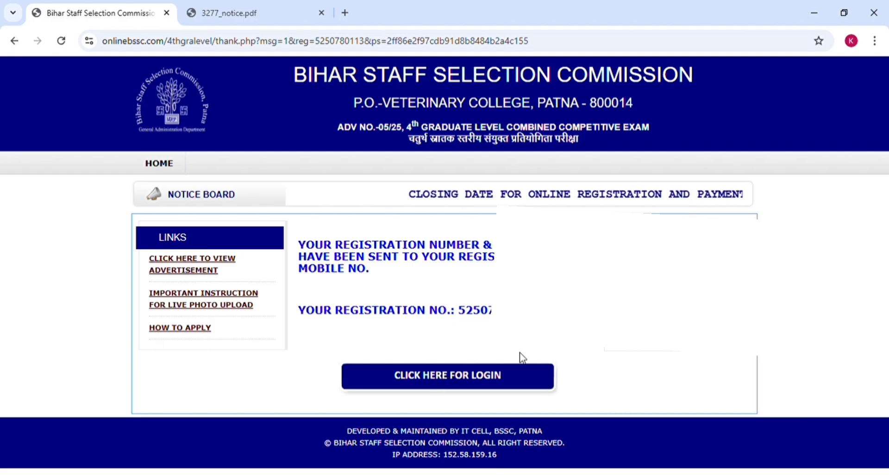
pyautogui.click(479, 382)
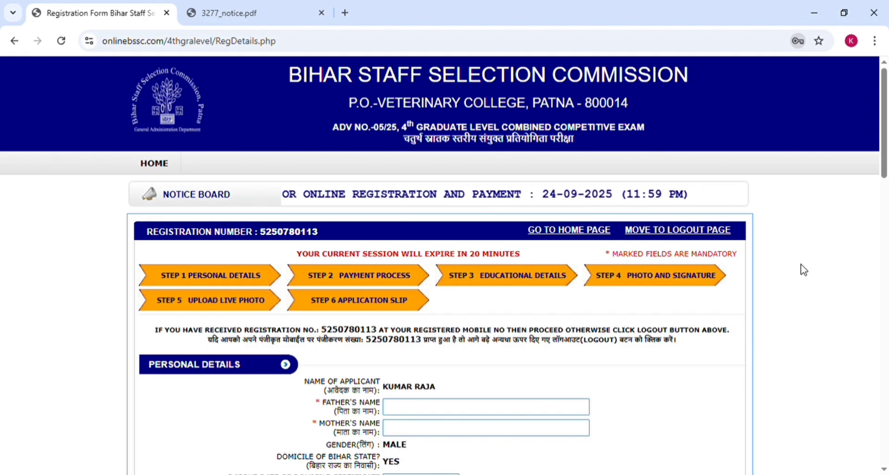
# - Examine the father's name, mother's name and domicile certificate issue date and number fields in the personal details
pyautogui.scroll(-3, 448, 379)
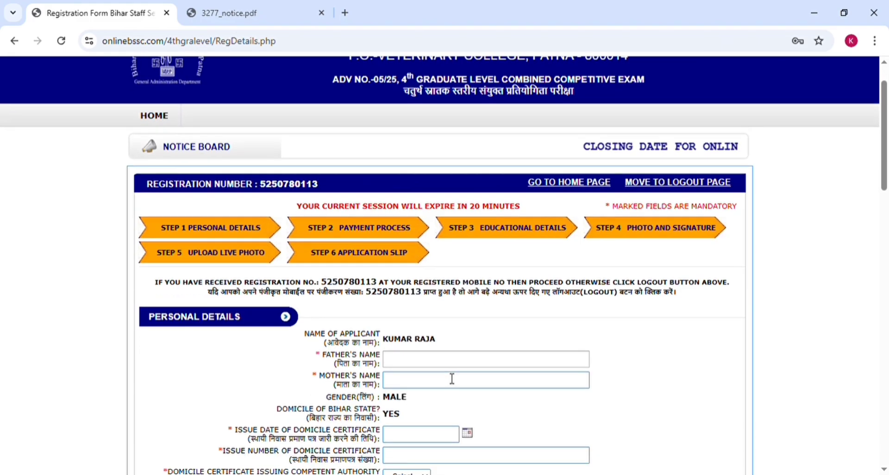
pyautogui.scroll(-1, 452, 378)
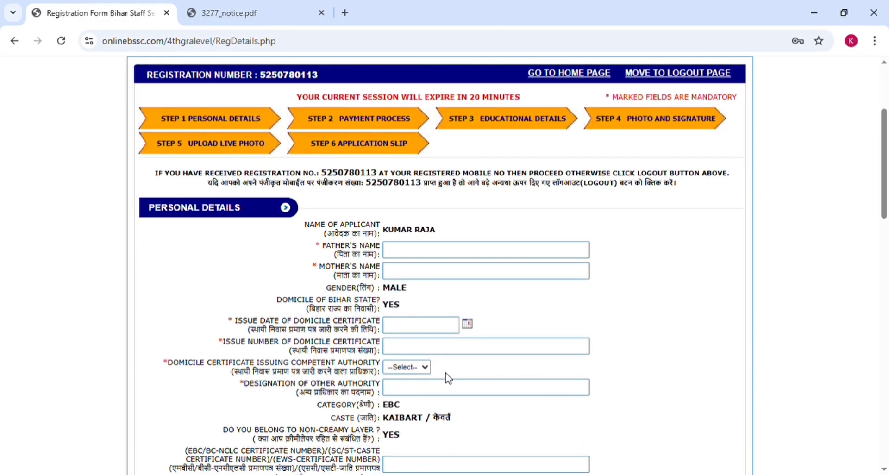
pyautogui.click(425, 255)
pyautogui.click(414, 276)
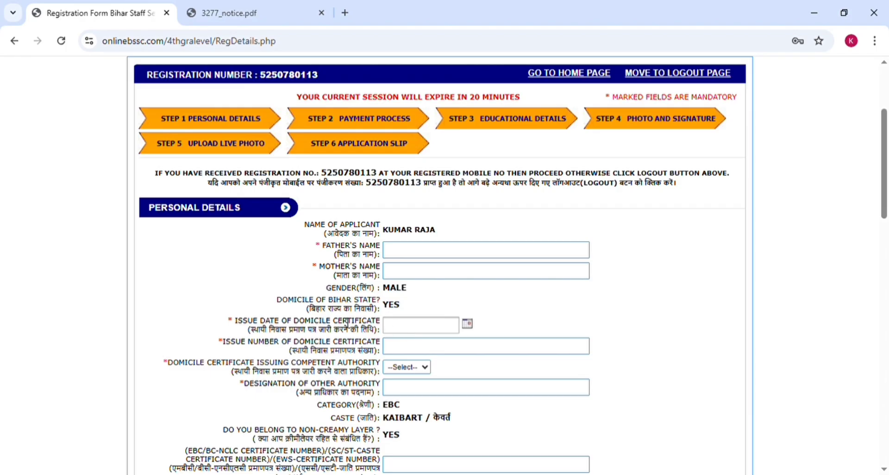
pyautogui.click(469, 325)
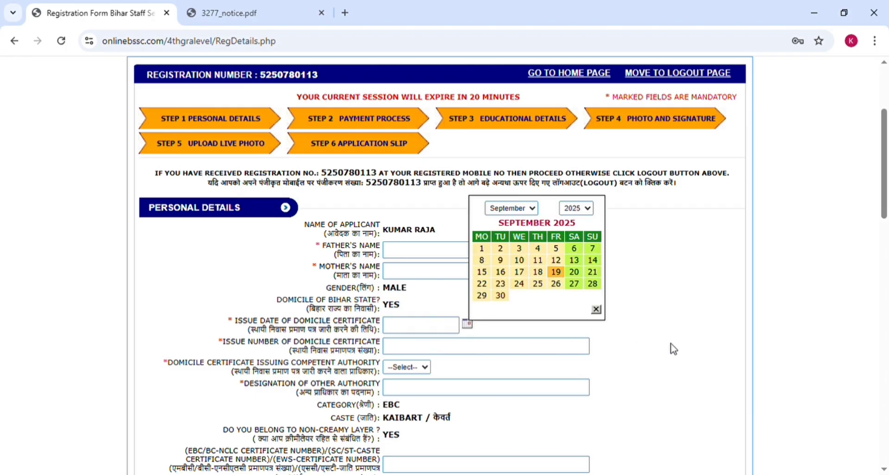
pyautogui.click(596, 309)
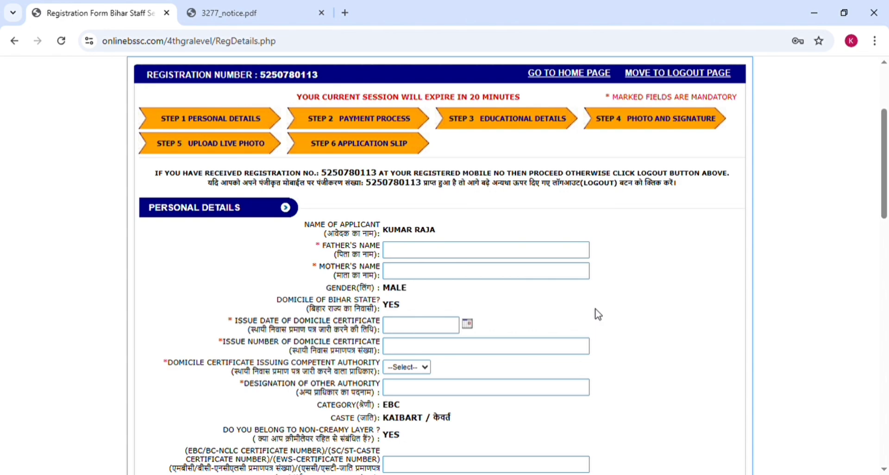
pyautogui.click(407, 351)
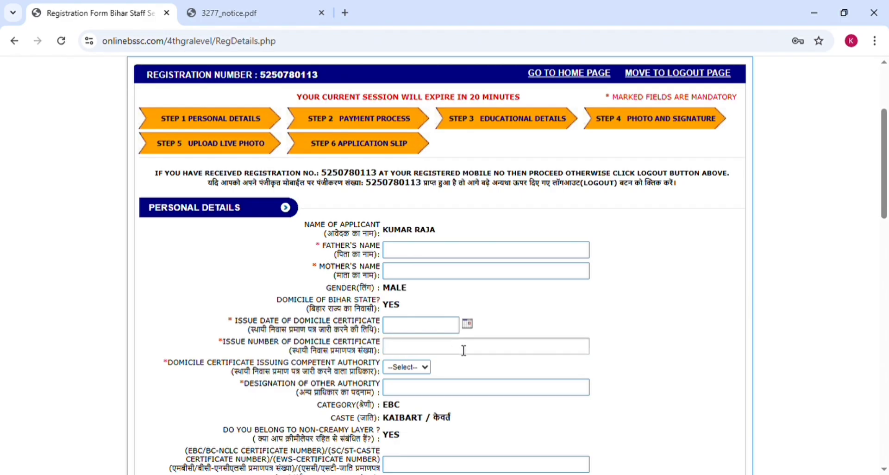
# - Set the domicile certificate issuing competent authority to CO
pyautogui.scroll(-4, 662, 347)
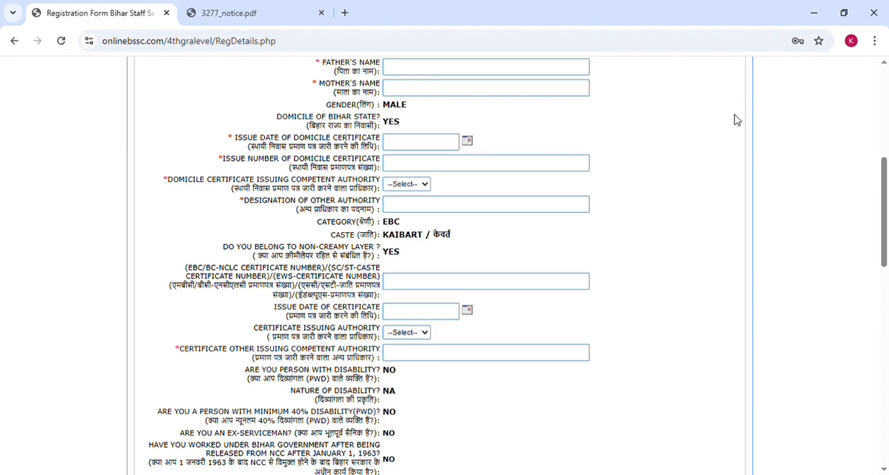
pyautogui.click(405, 219)
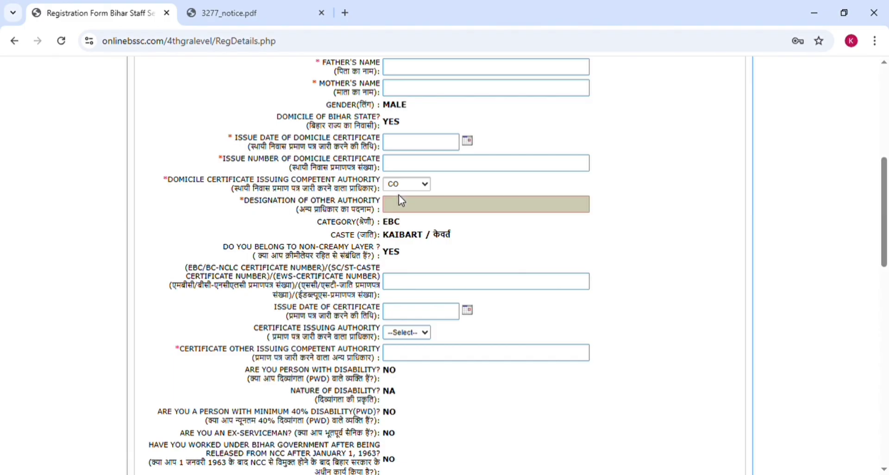
pyautogui.click(418, 272)
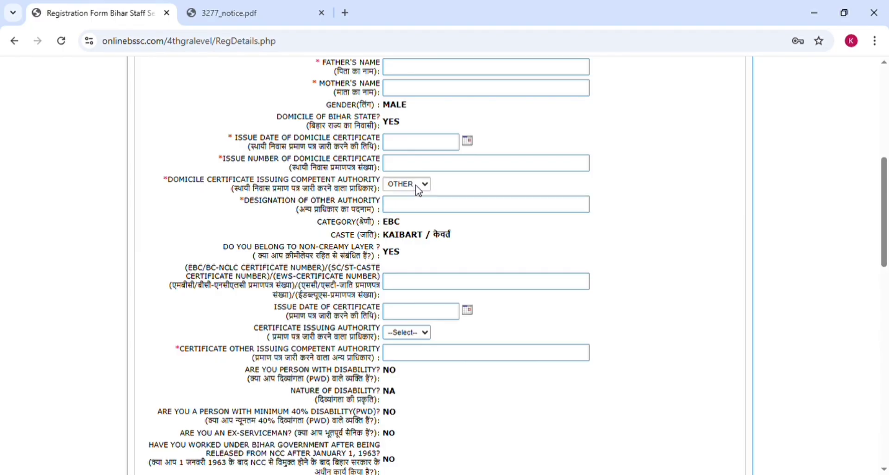
pyautogui.click(410, 221)
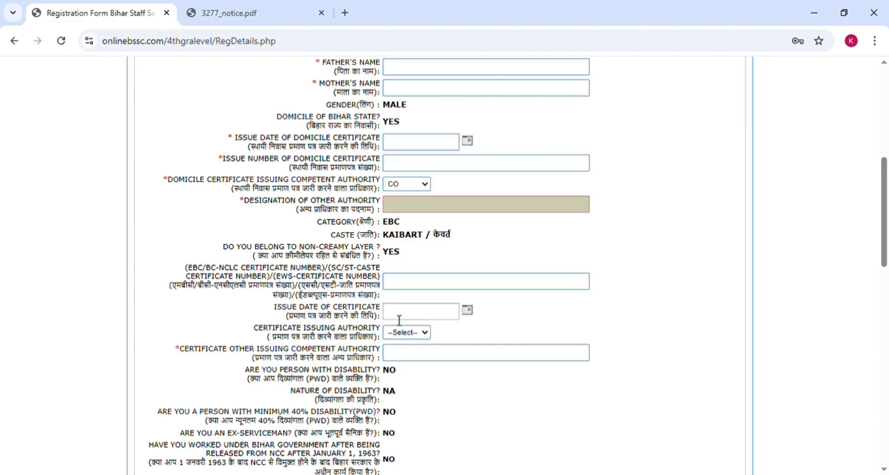
# - Set the category certificate's issue date to 05-09-2025 and its issuing authority to CO
pyautogui.click(468, 311)
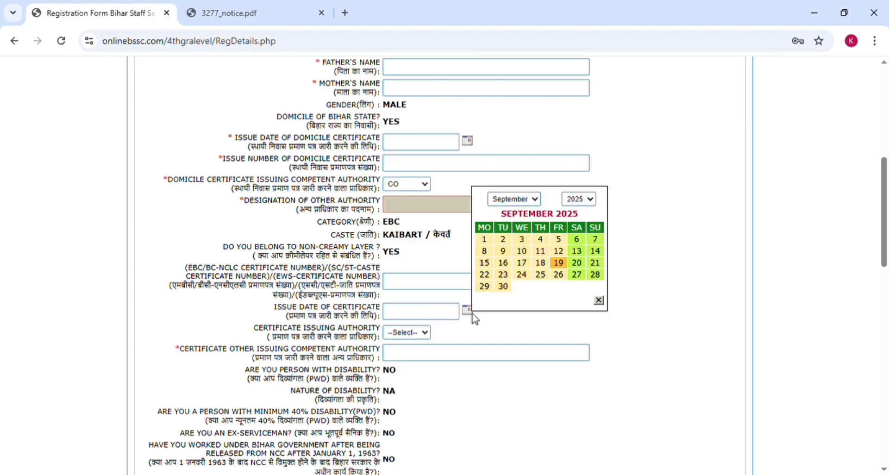
pyautogui.click(560, 239)
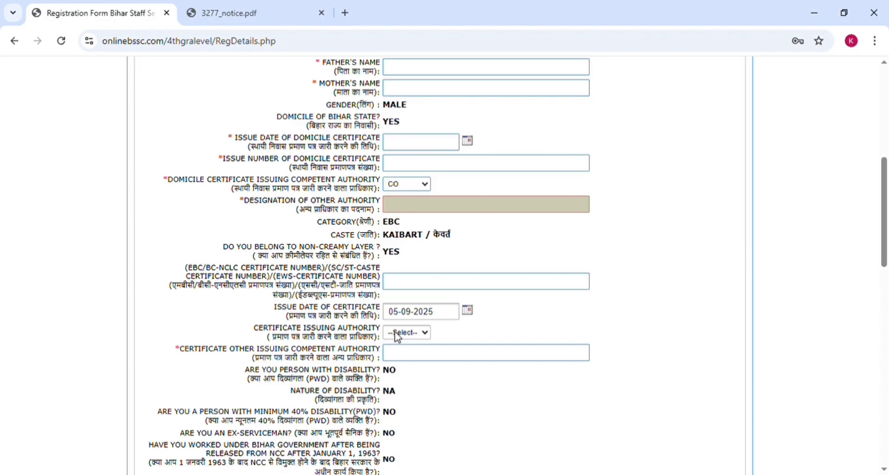
pyautogui.click(391, 362)
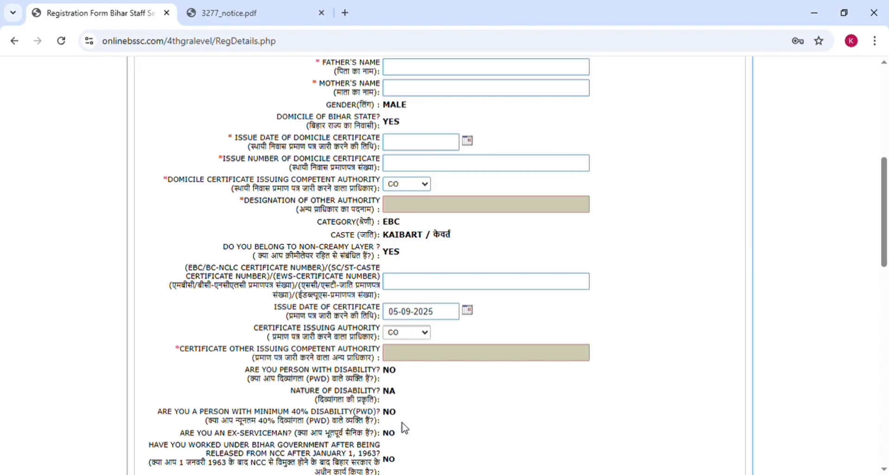
pyautogui.press('Down')
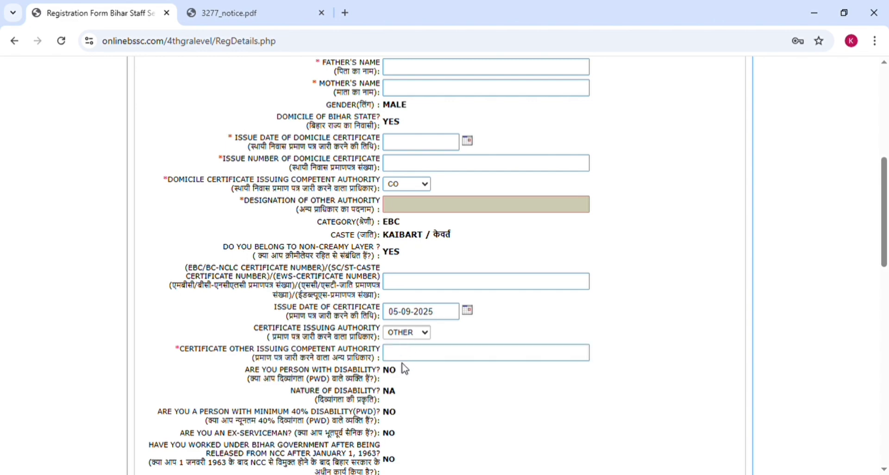
pyautogui.press('Up')
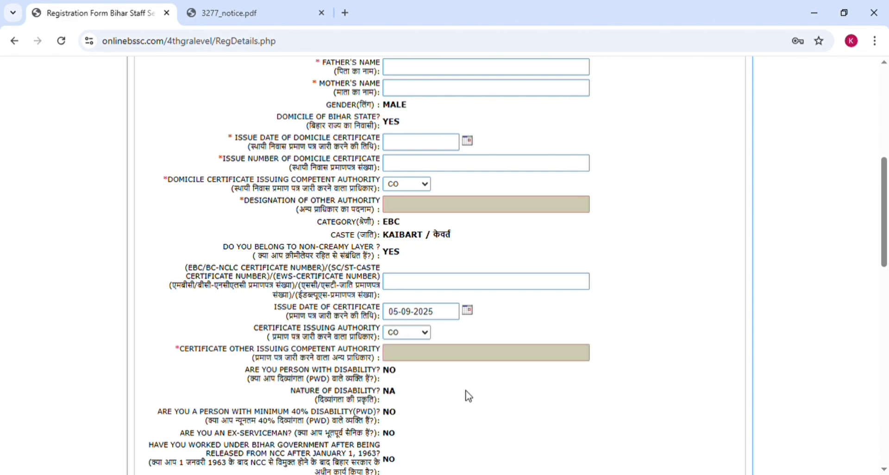
# - Answer No to being a ward of a freedom fighter
pyautogui.scroll(-3, 468, 396)
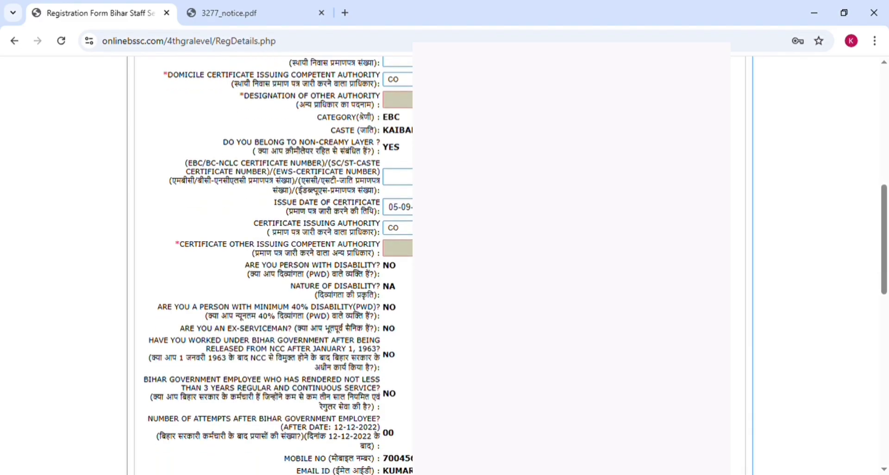
pyautogui.scroll(-4, 468, 396)
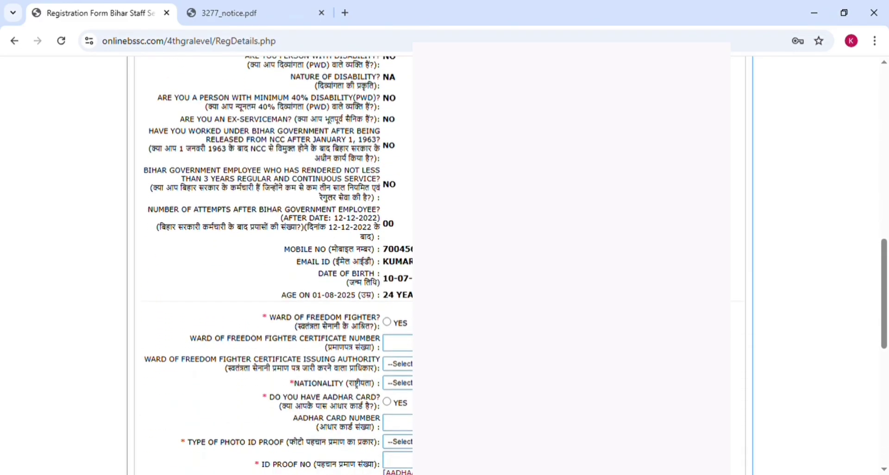
pyautogui.scroll(-5, 468, 396)
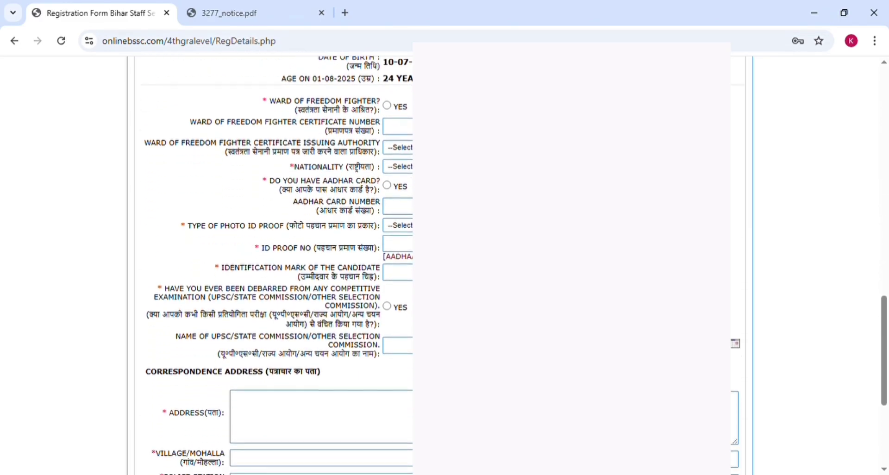
pyautogui.scroll(1, 468, 396)
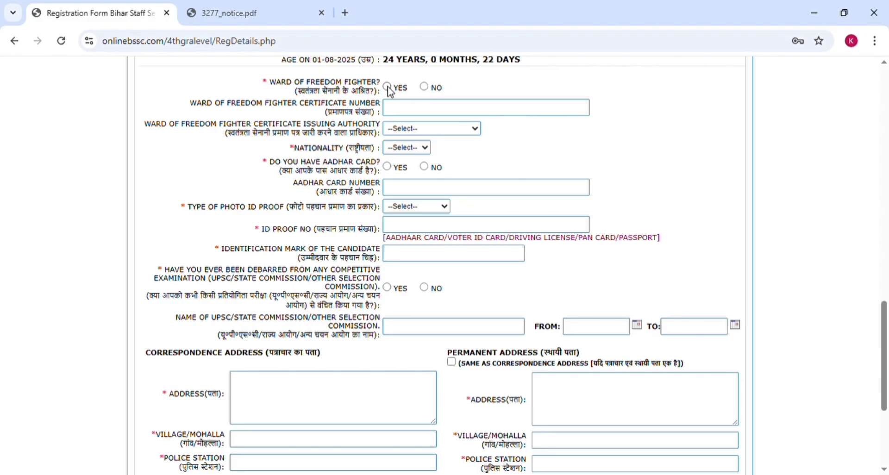
pyautogui.click(425, 87)
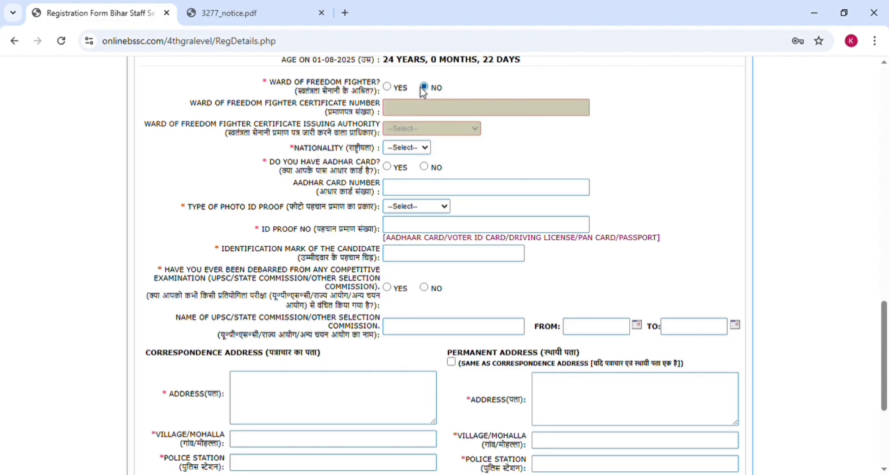
# - Try Yes for ward of freedom fighter with DM as the certificate issuing authority, and switch the answer back to No
pyautogui.click(387, 88)
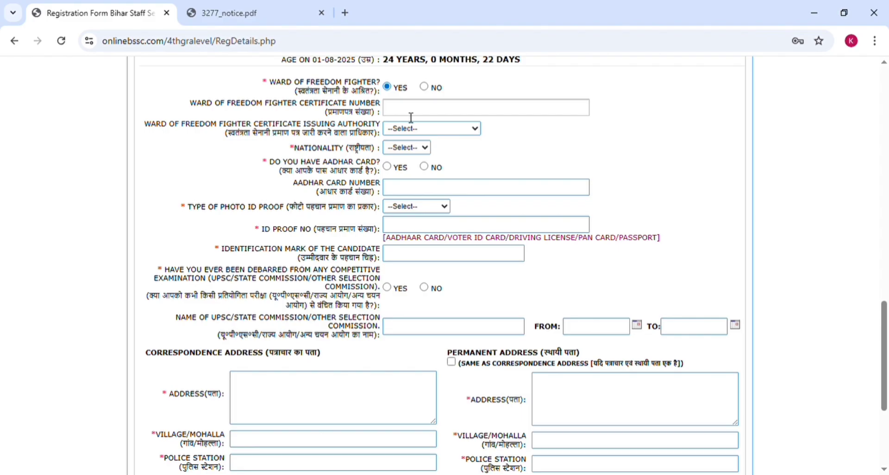
pyautogui.click(411, 115)
pyautogui.click(429, 134)
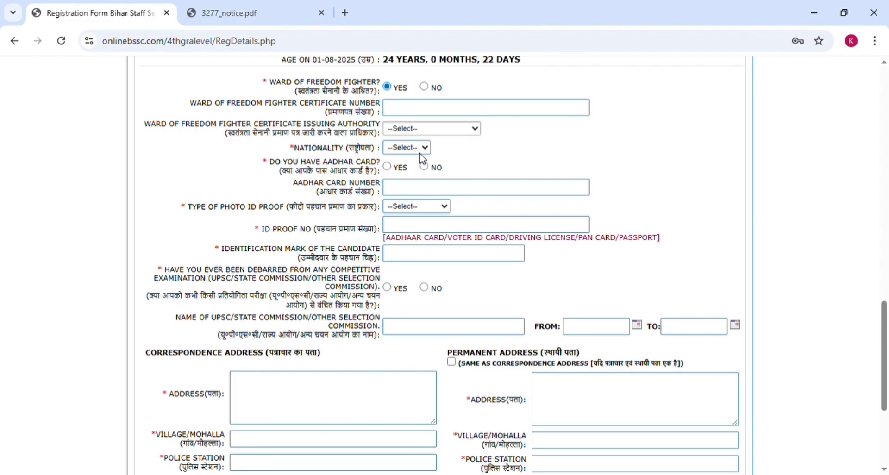
pyautogui.click(418, 160)
pyautogui.click(410, 128)
pyautogui.click(426, 184)
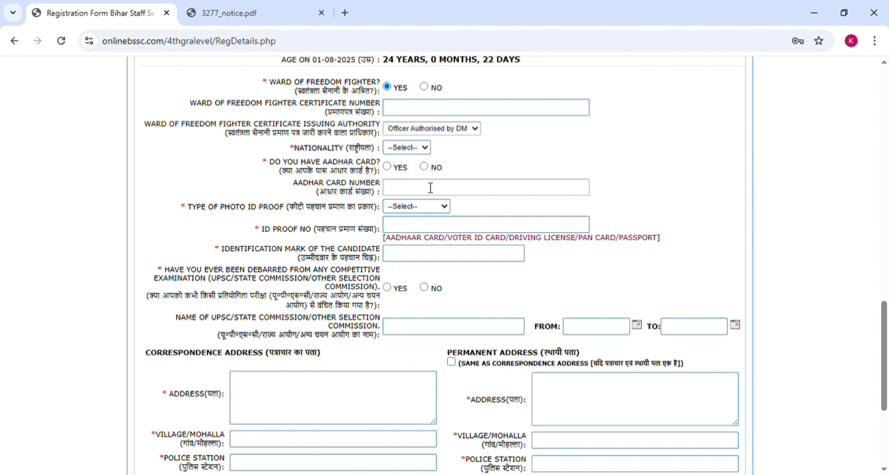
pyautogui.click(433, 131)
pyautogui.click(416, 160)
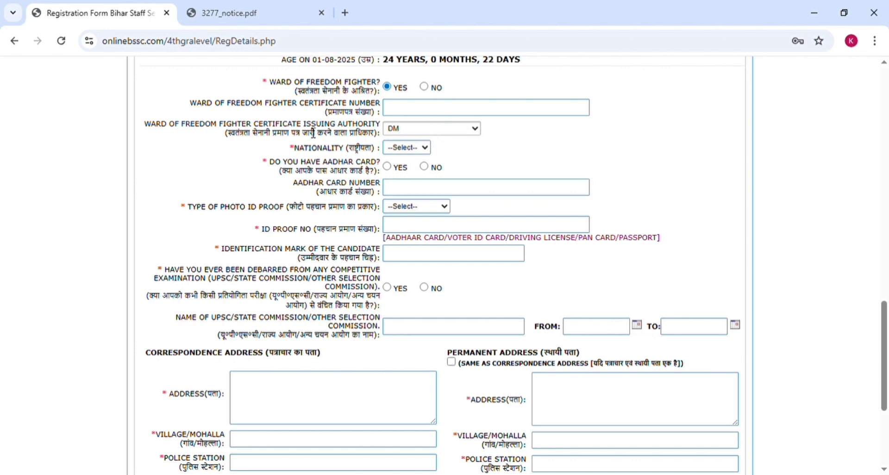
pyautogui.click(424, 87)
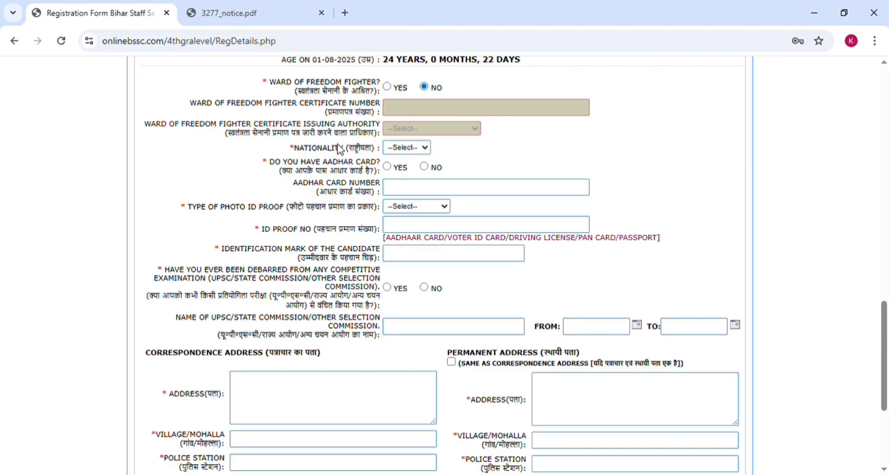
# - Set the nationality to INDIAN and answer Yes to having an Aadhar card
pyautogui.click(413, 182)
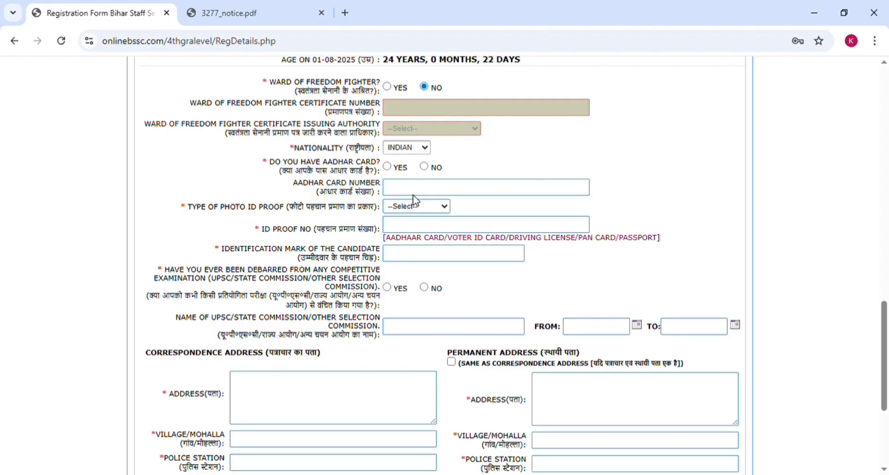
pyautogui.click(413, 193)
pyautogui.click(404, 154)
pyautogui.click(408, 181)
pyautogui.click(392, 168)
pyautogui.click(425, 167)
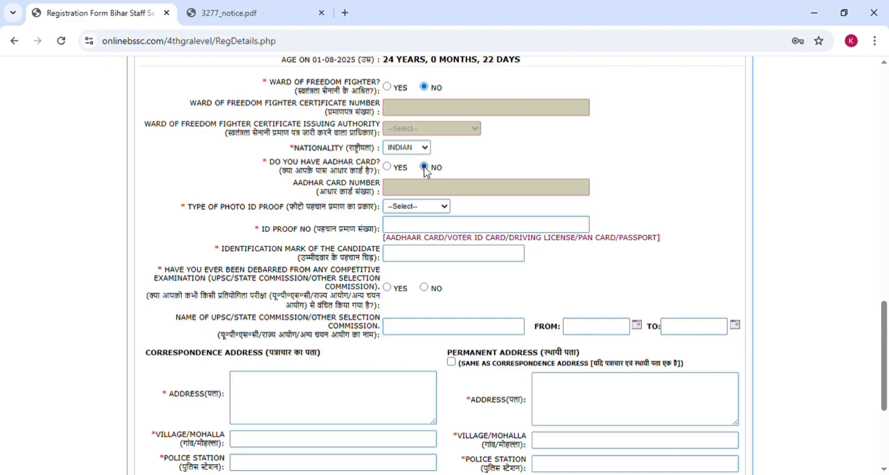
pyautogui.click(388, 168)
pyautogui.click(400, 192)
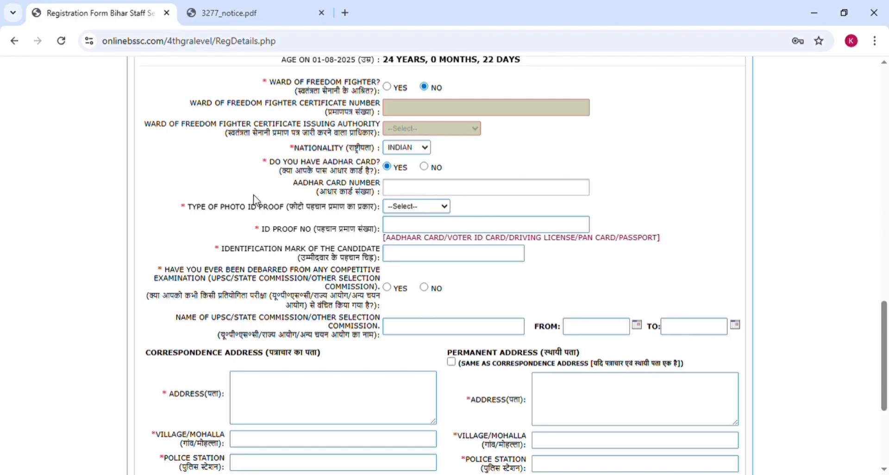
# - Choose Aadhaar Card as the type of photo ID proof and activate the candidate's identification mark field
pyautogui.click(216, 218)
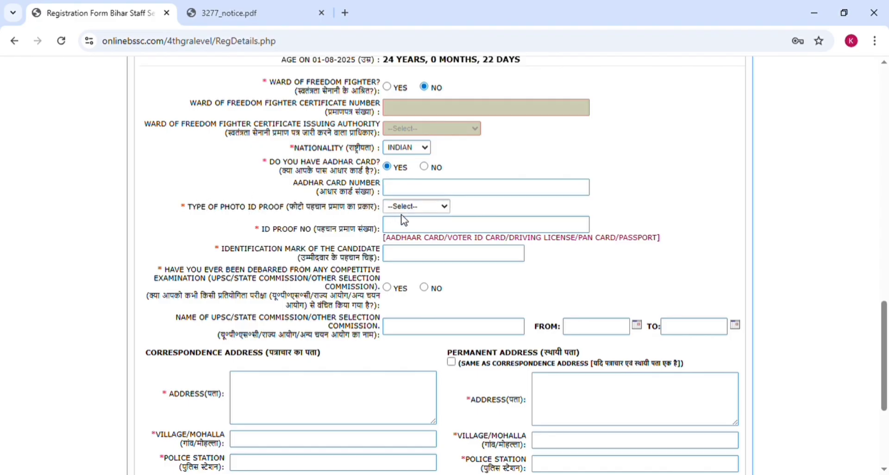
pyautogui.click(409, 238)
pyautogui.press('Down')
pyautogui.press('Down')
pyautogui.press('Up')
pyautogui.press('Up')
pyautogui.press('Down')
pyautogui.click(400, 231)
pyautogui.click(410, 240)
pyautogui.click(405, 209)
pyautogui.click(413, 241)
pyautogui.click(417, 246)
pyautogui.click(400, 257)
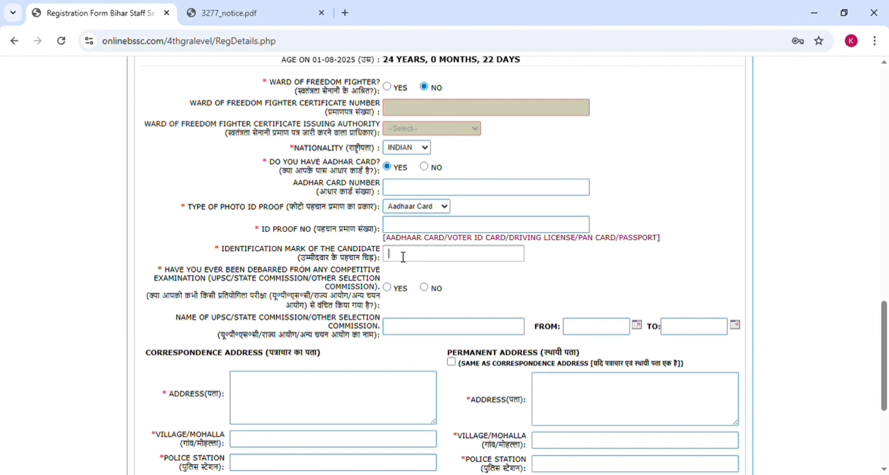
# - Try Yes for having been debarred from any competitive examination, and switch the answer to No
pyautogui.click(188, 285)
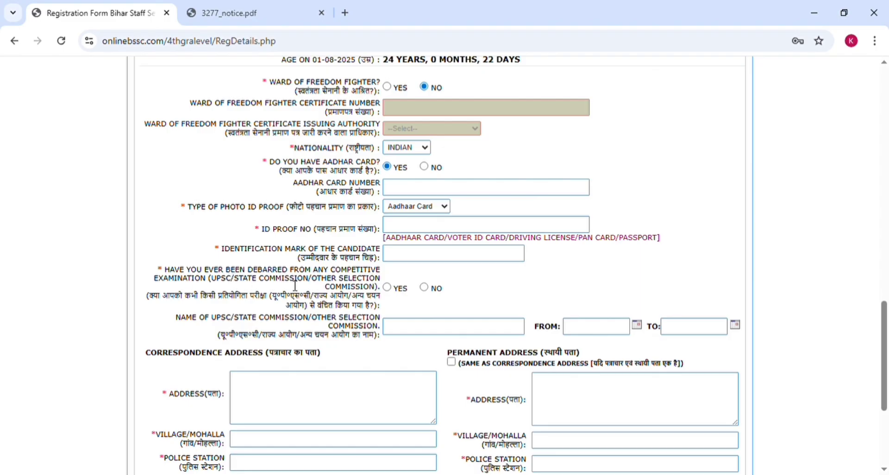
pyautogui.click(387, 288)
pyautogui.click(407, 330)
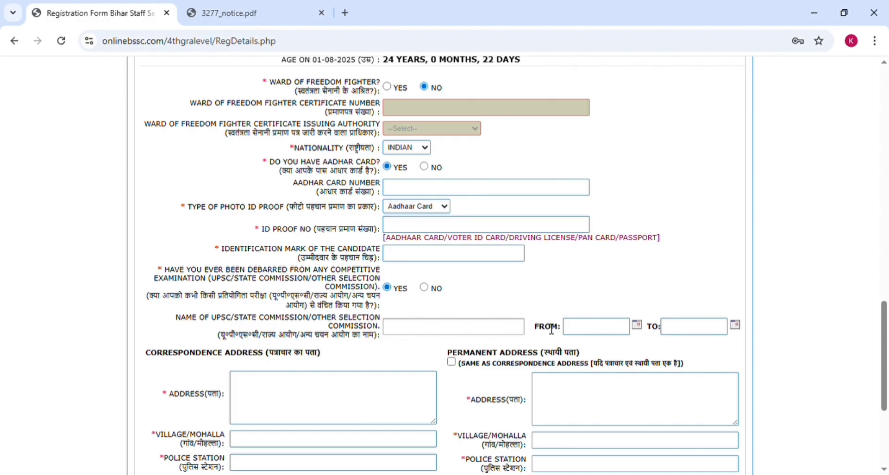
pyautogui.click(579, 332)
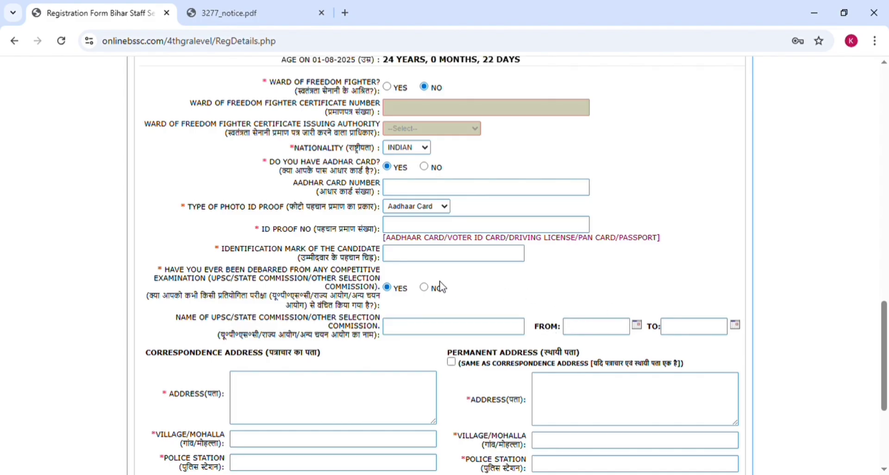
pyautogui.click(425, 289)
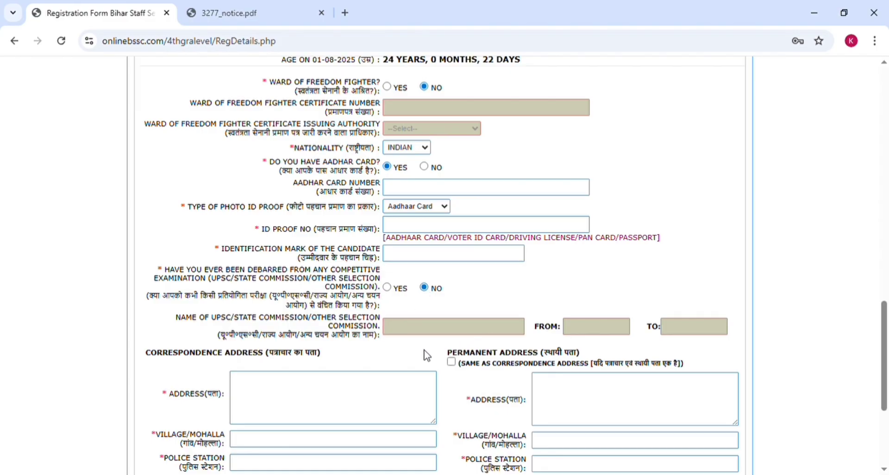
# - Fill in the address and village/mohalla of the candidate's correspondence address
pyautogui.scroll(-4, 427, 356)
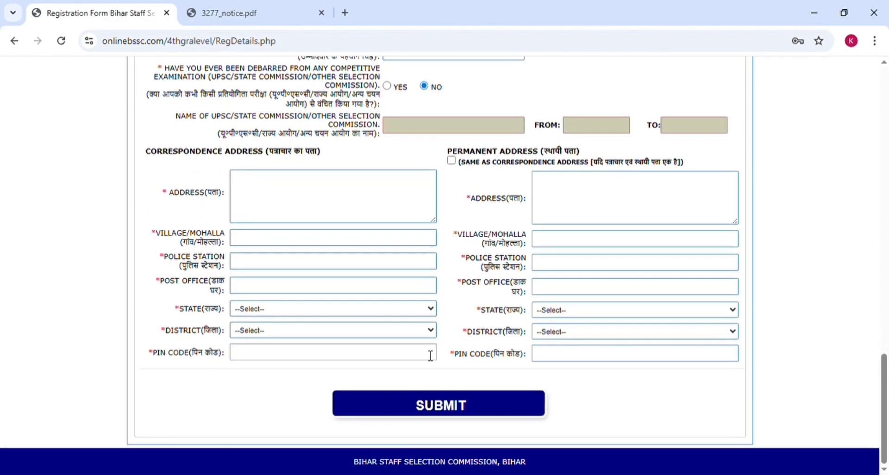
pyautogui.click(305, 204)
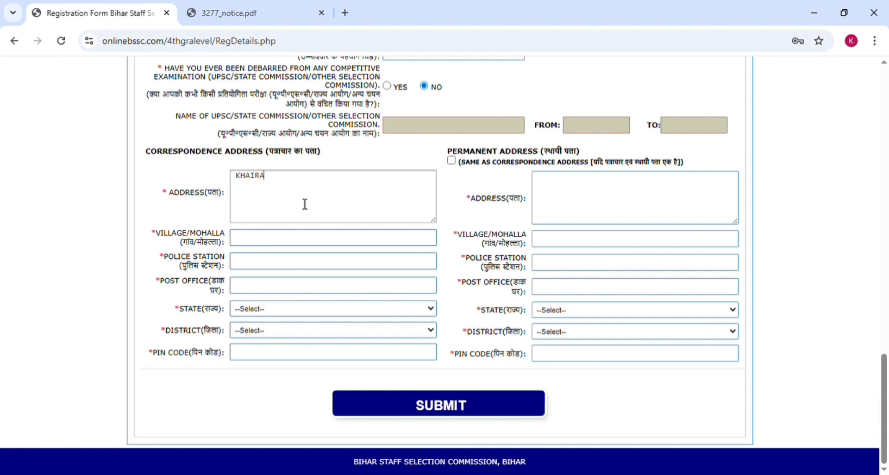
pyautogui.click(271, 246)
pyautogui.write('KHAIR')
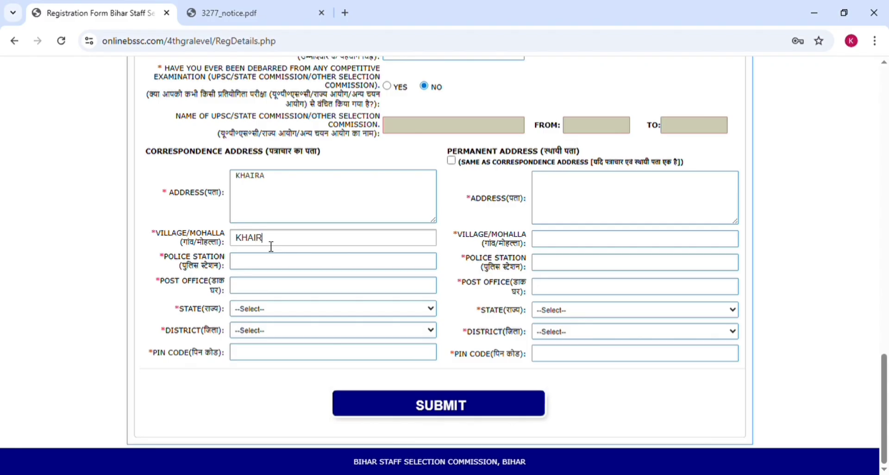
pyautogui.write('A')
# - Complete the correspondence address with the candidate's police station, post office, state, district and postal code
pyautogui.click(252, 260)
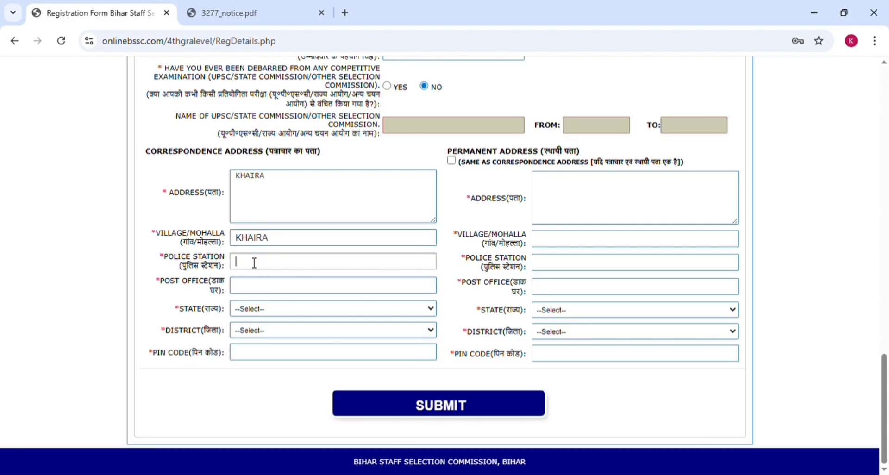
pyautogui.click(250, 292)
pyautogui.click(248, 312)
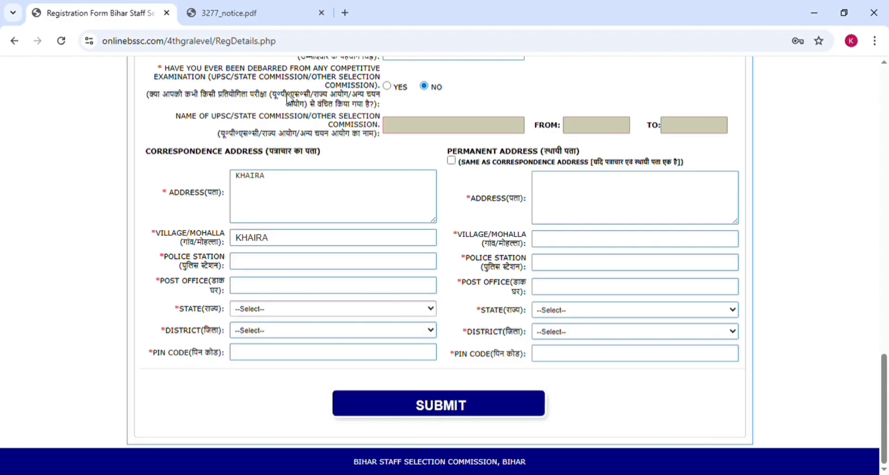
pyautogui.click(287, 99)
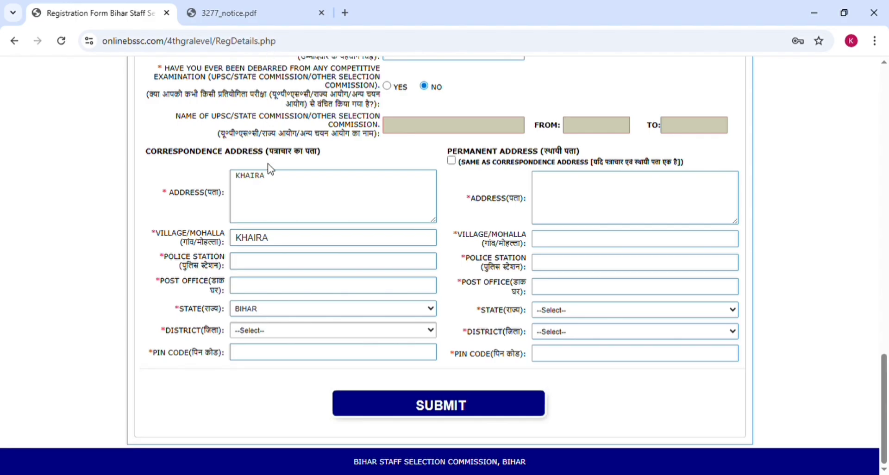
pyautogui.click(270, 268)
pyautogui.click(256, 353)
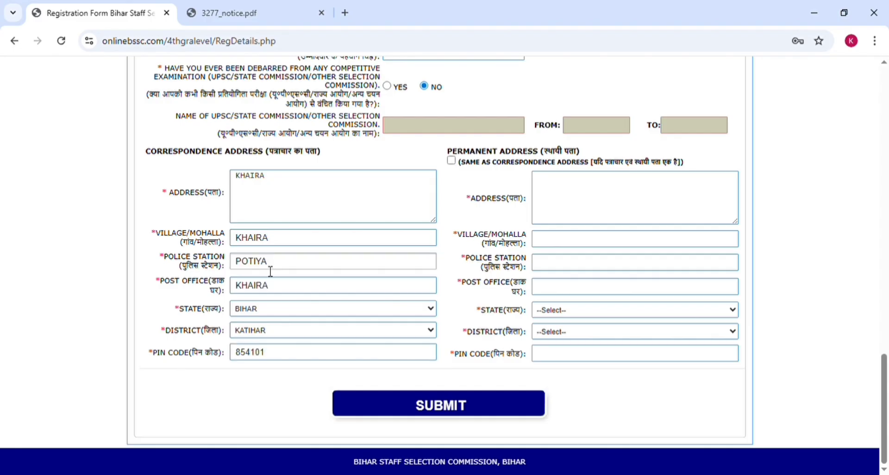
pyautogui.click(233, 365)
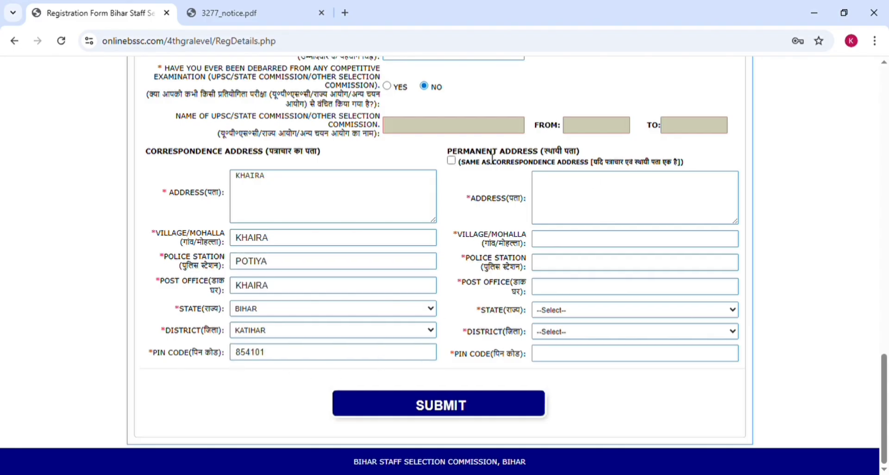
# - Make the permanent address the same as the correspondence address
pyautogui.click(452, 160)
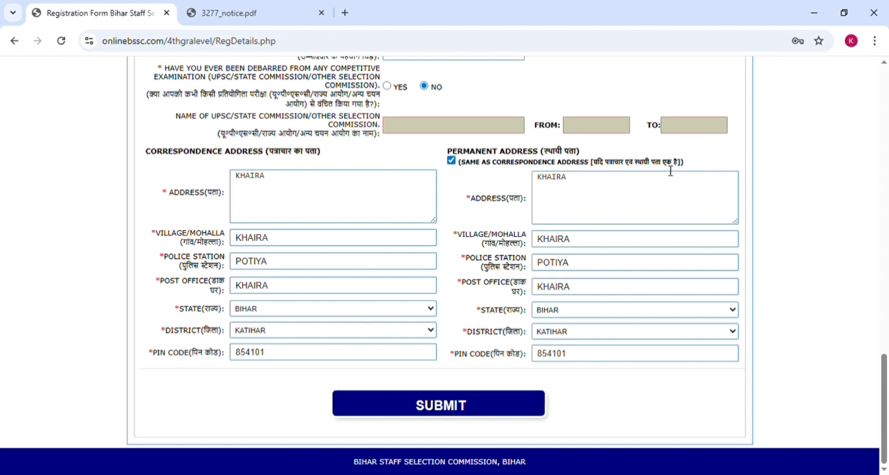
pyautogui.click(452, 161)
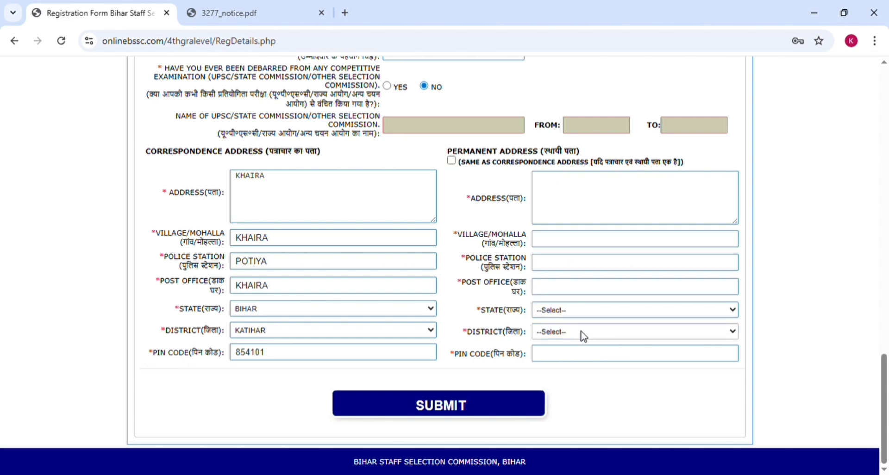
pyautogui.click(452, 161)
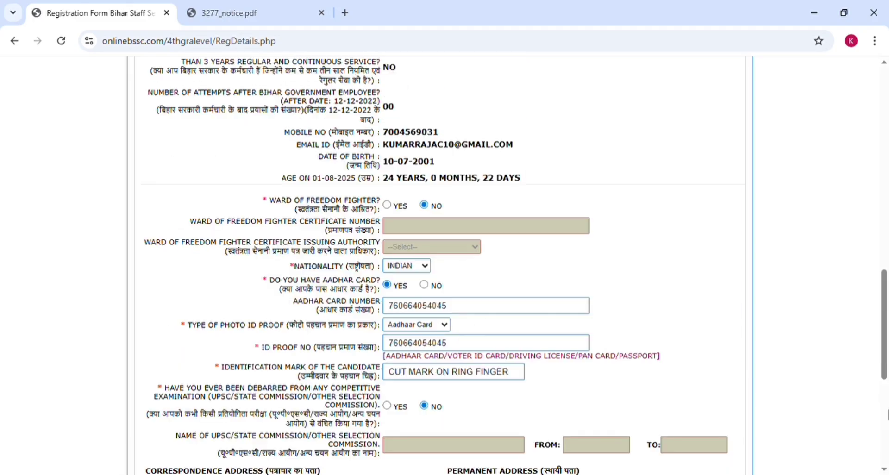
# - Submit the completed personal details form and confirm the final submission
pyautogui.moveTo(885, 332); pyautogui.dragTo(888, 416)
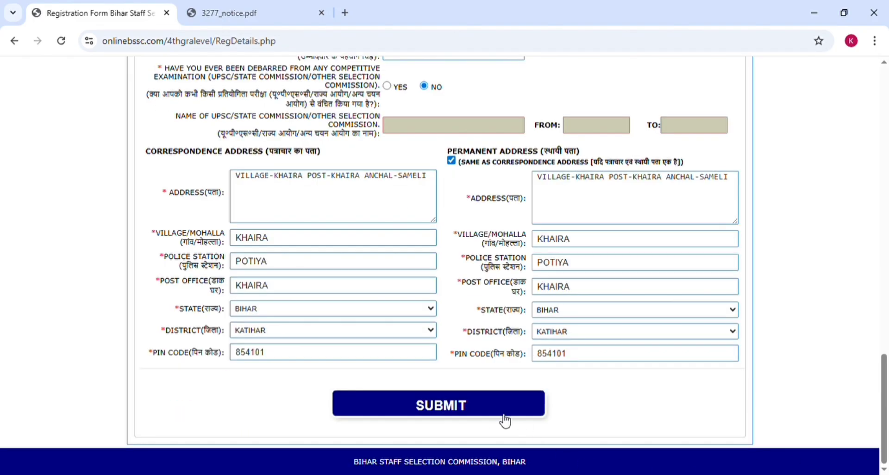
pyautogui.click(478, 410)
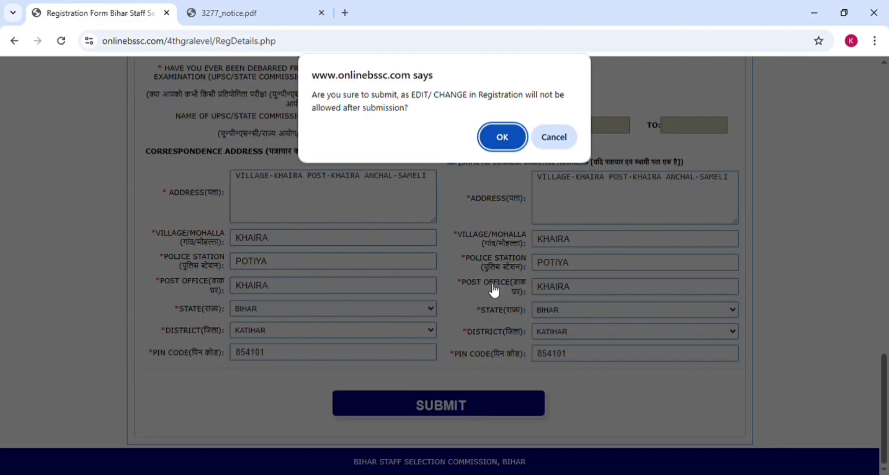
pyautogui.click(505, 137)
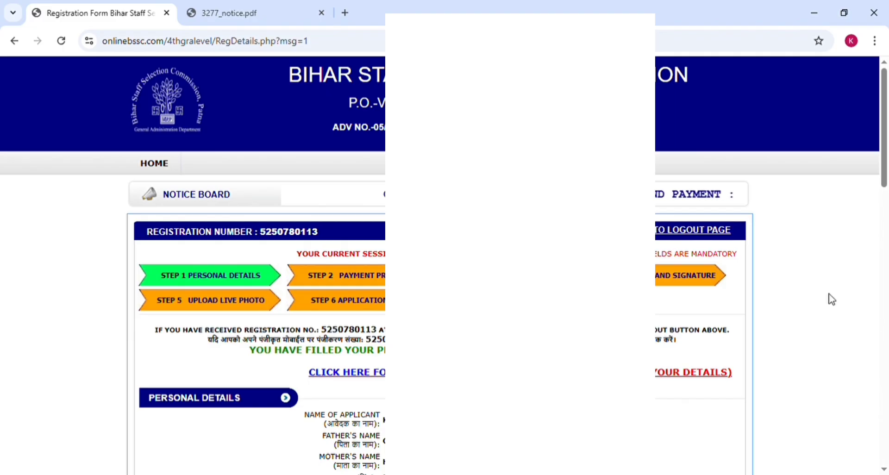
# - Review the submitted personal details from start to end and proceed for payment
pyautogui.scroll(-4, 833, 299)
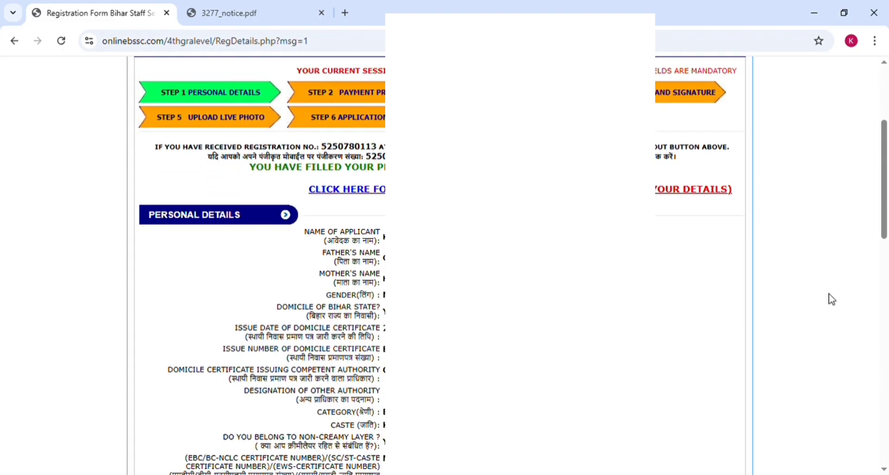
pyautogui.scroll(-2, 832, 299)
pyautogui.scroll(-3, 832, 300)
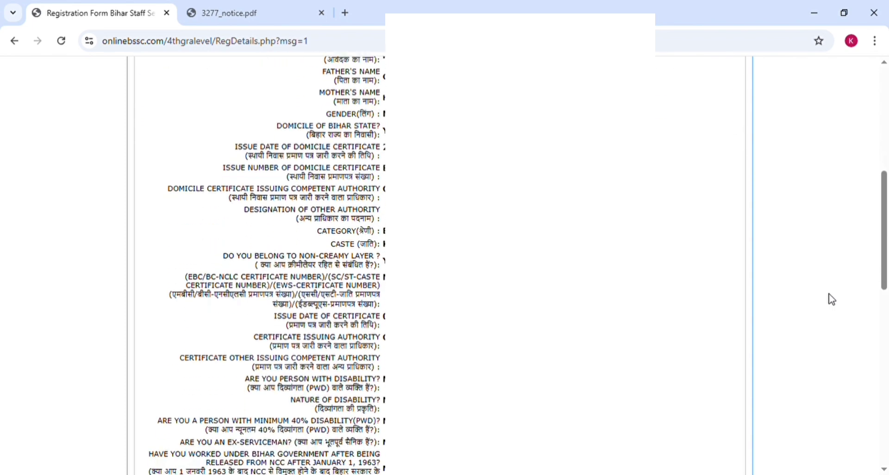
pyautogui.scroll(-3, 833, 300)
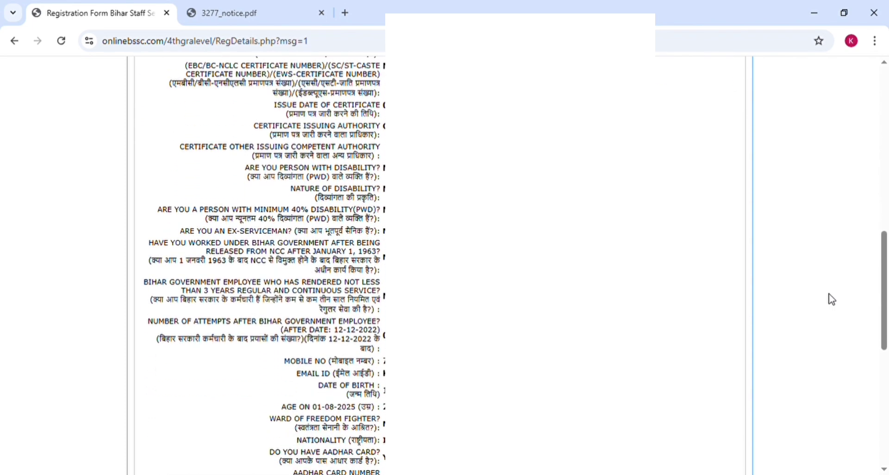
pyautogui.scroll(-8, 832, 300)
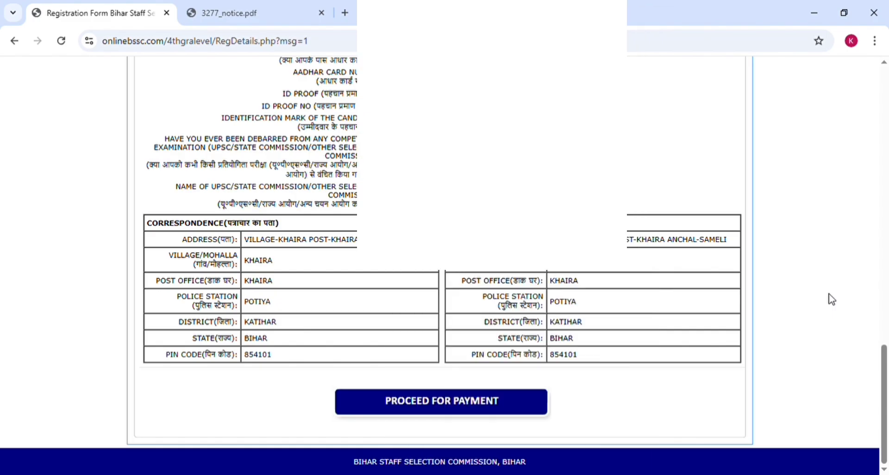
pyautogui.click(447, 403)
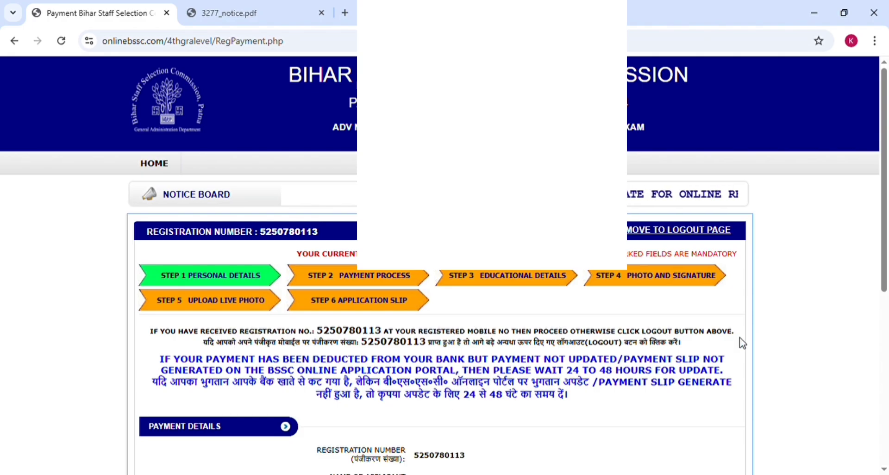
# - Choose SBI as the payment bank, process the online payment and confirm it for this registration
pyautogui.scroll(-5, 743, 343)
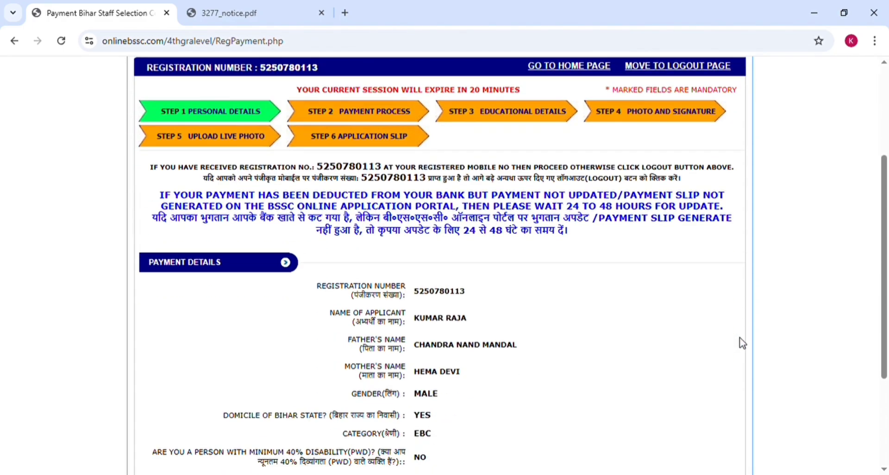
pyautogui.scroll(-1, 742, 343)
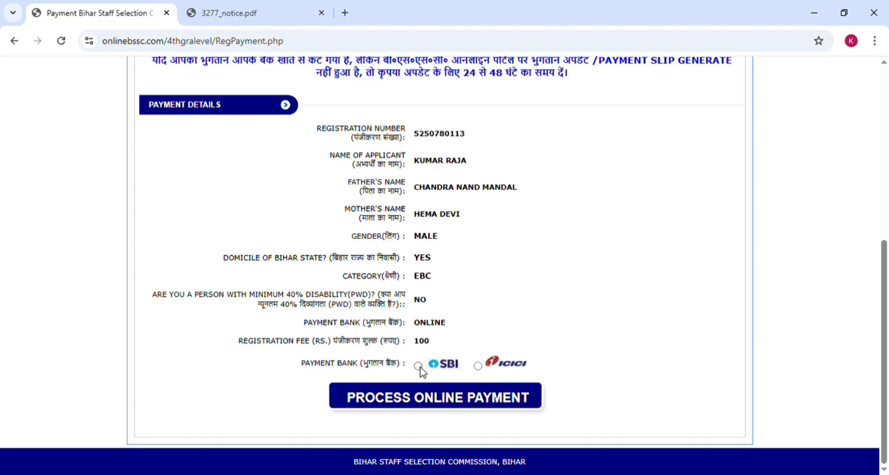
pyautogui.click(428, 399)
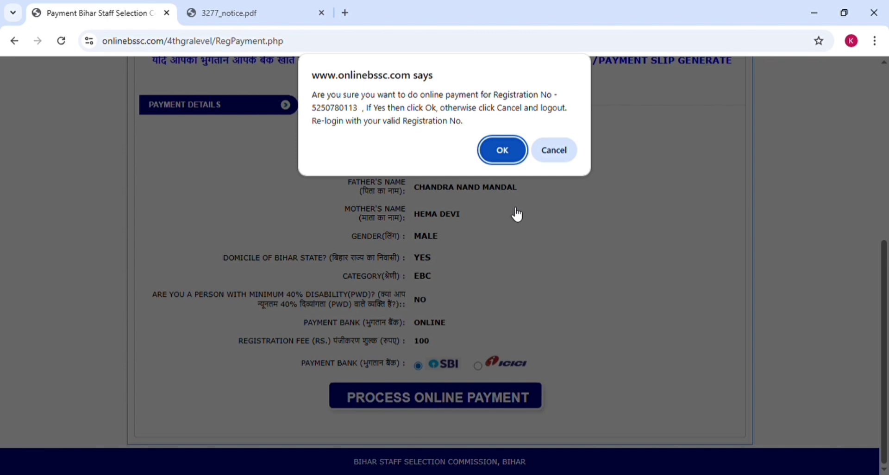
pyautogui.click(503, 151)
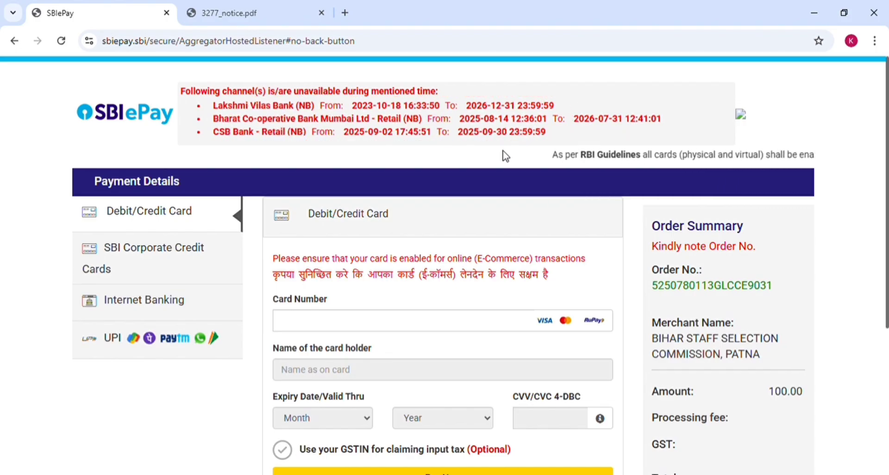
# - Look through the SBI Corporate Credit Cards, Internet Banking and UPI payment options, including UPI QR
pyautogui.click(143, 267)
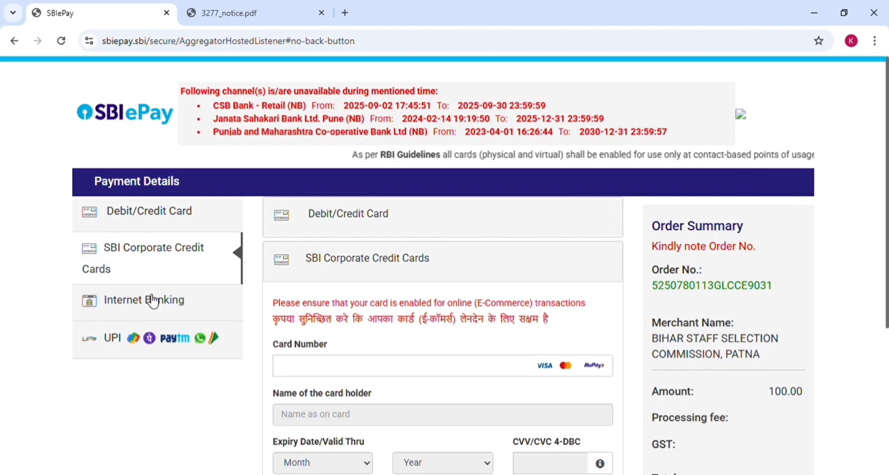
pyautogui.click(230, 300)
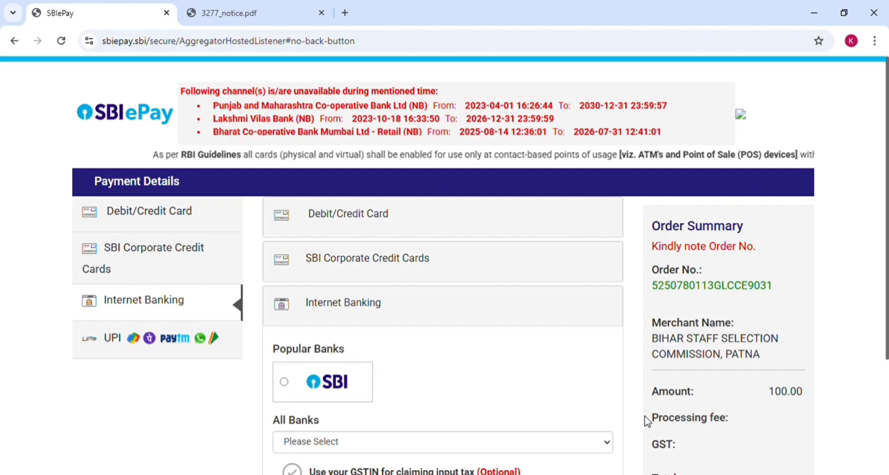
pyautogui.scroll(-3, 887, 380)
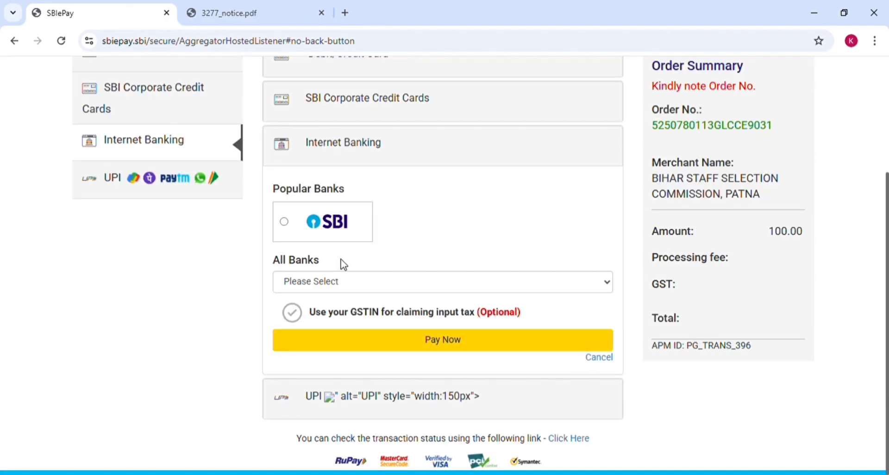
pyautogui.click(153, 186)
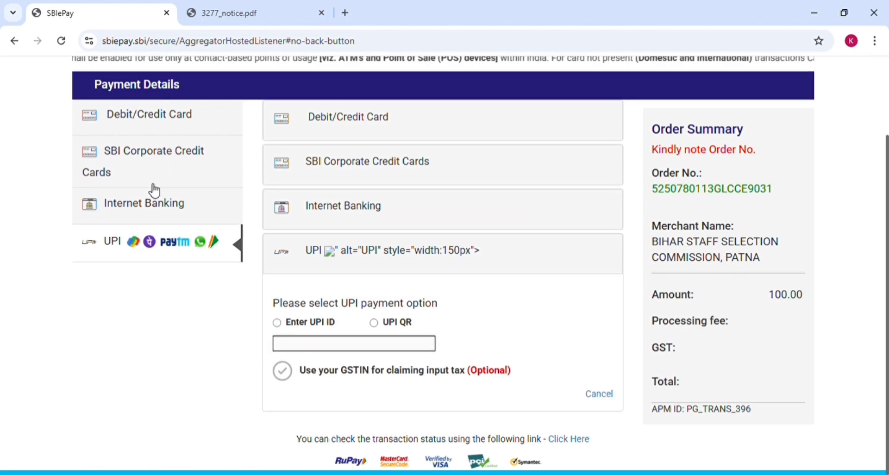
pyautogui.click(373, 323)
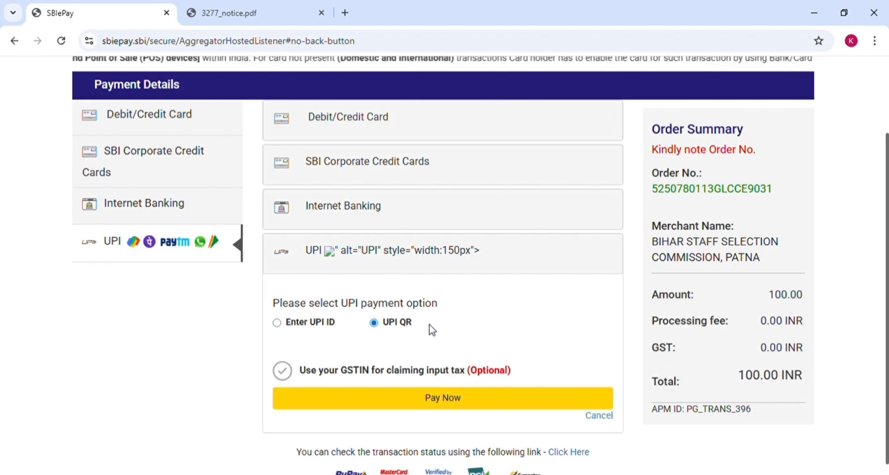
pyautogui.scroll(2, 289, 204)
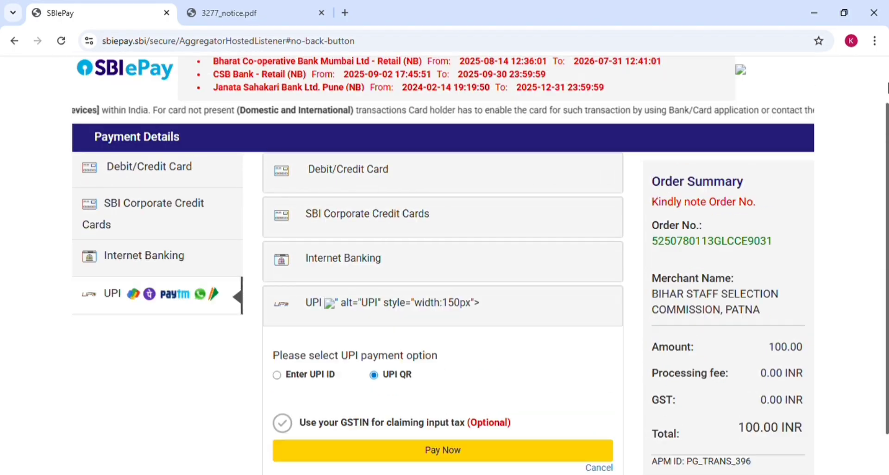
# - Pay the registration fee by Debit/Credit Card, entering the card details and the one-time password
pyautogui.click(166, 219)
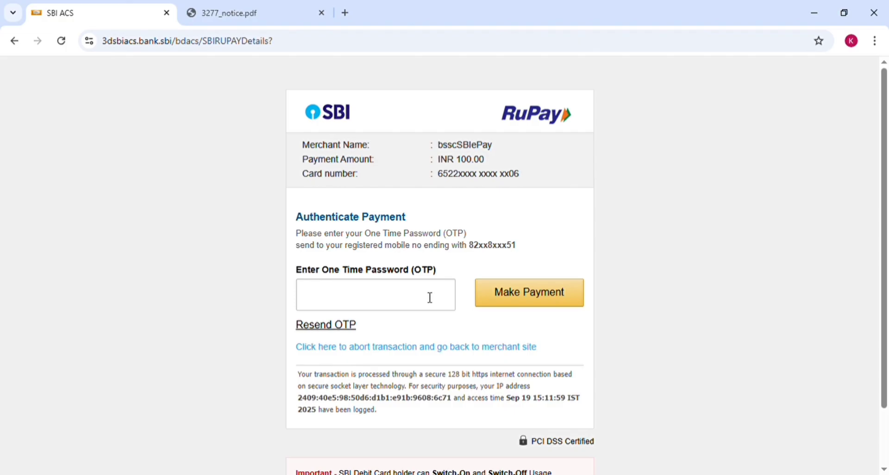
pyautogui.click(530, 294)
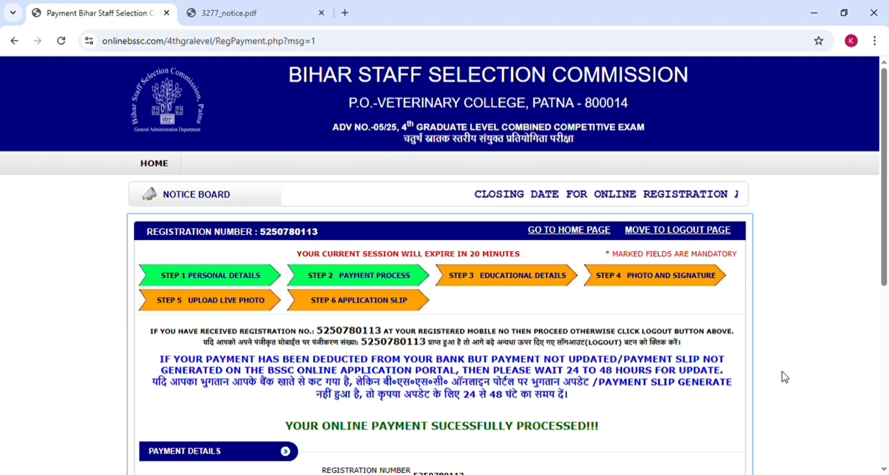
# - Print the payment slip, then save the payment details and proceed to the educational details
pyautogui.scroll(-6, 785, 377)
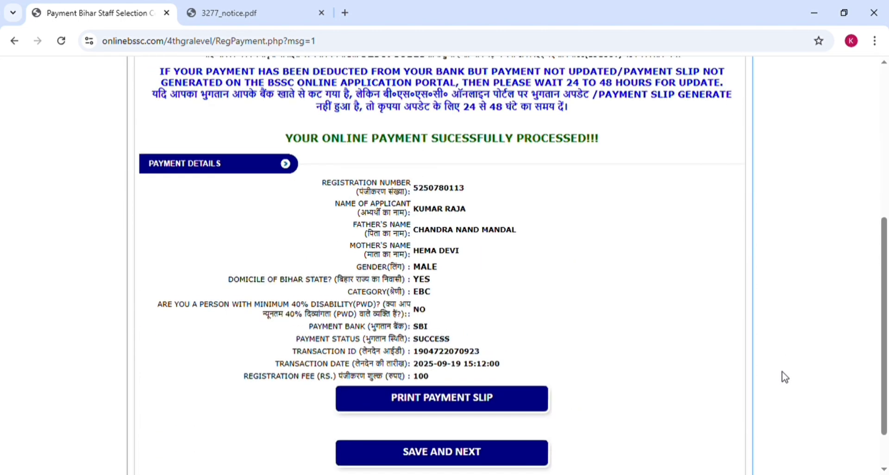
pyautogui.scroll(-1, 785, 377)
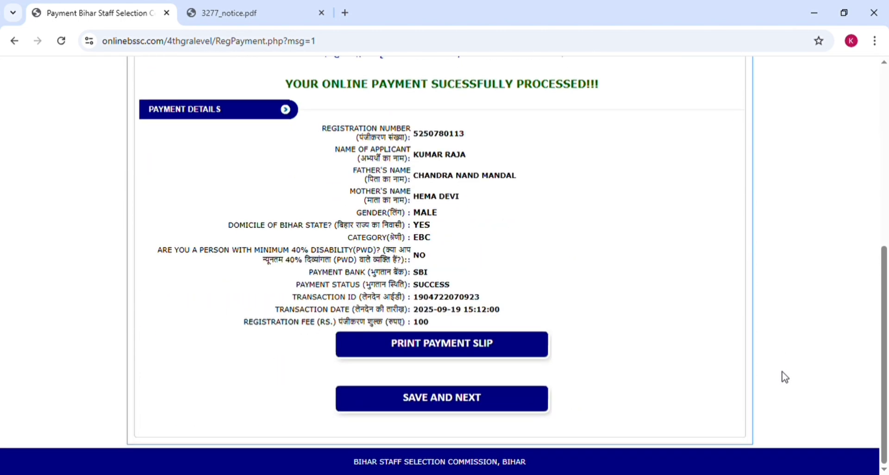
pyautogui.click(412, 347)
pyautogui.click(448, 403)
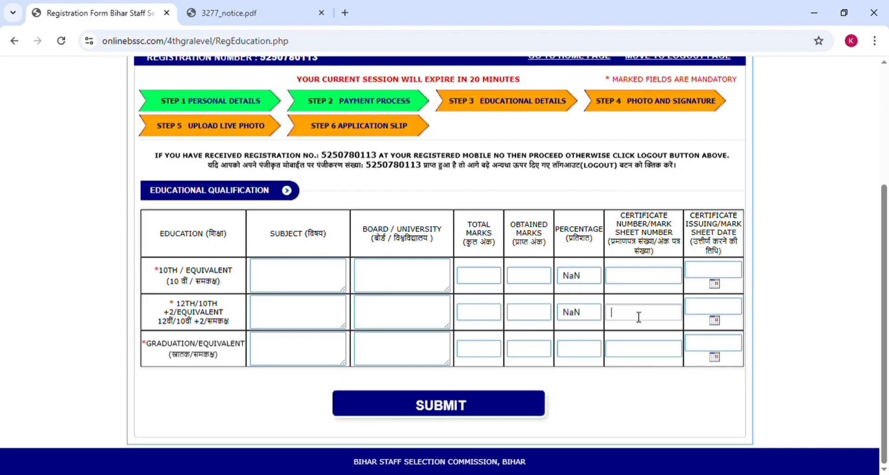
# - Fill in the 10th, 12th and graduation qualifications, submit and confirm them, and proceed to the photo and signature stage
pyautogui.click(519, 315)
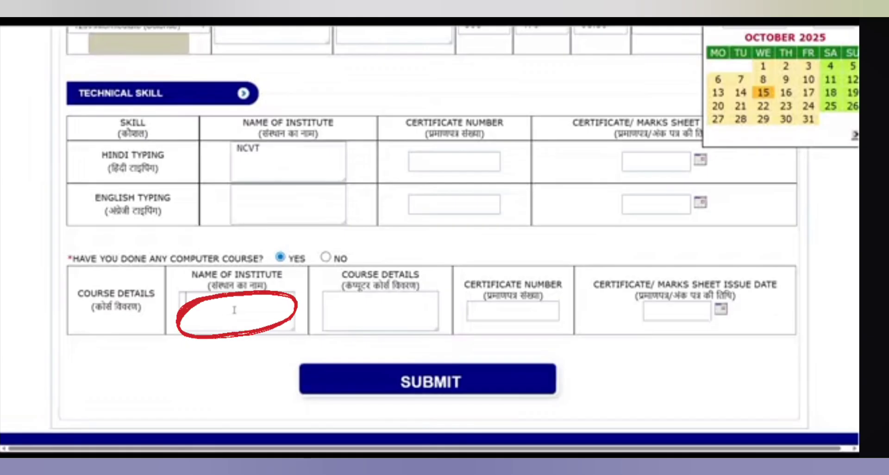
pyautogui.click(234, 310)
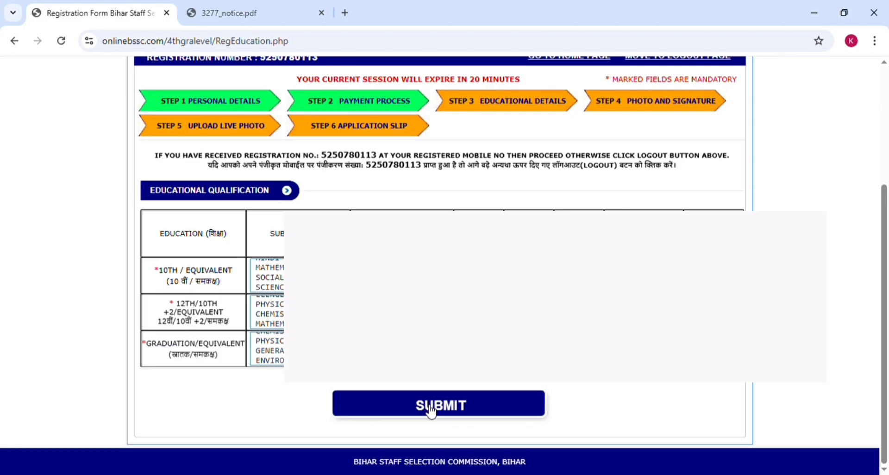
pyautogui.click(433, 408)
pyautogui.click(502, 138)
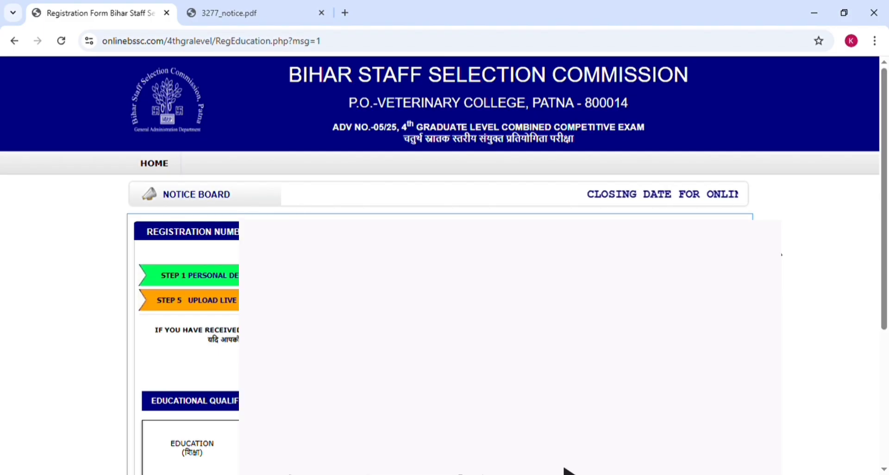
pyautogui.scroll(-5, 568, 472)
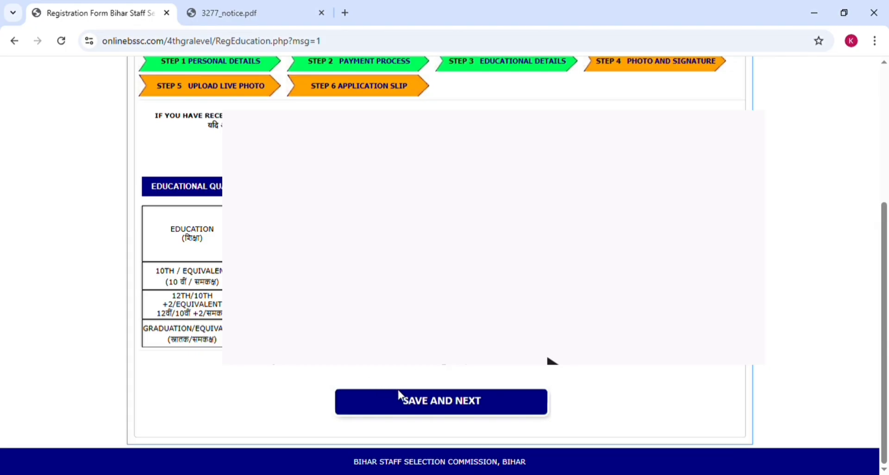
pyautogui.click(423, 408)
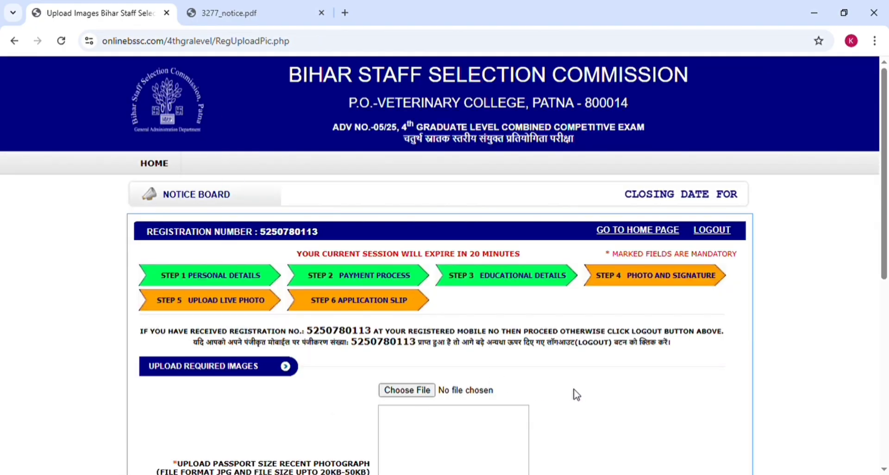
# - Check the image requirements and choose the applicant's recent passport-size photograph file for upload
pyautogui.scroll(-4, 576, 395)
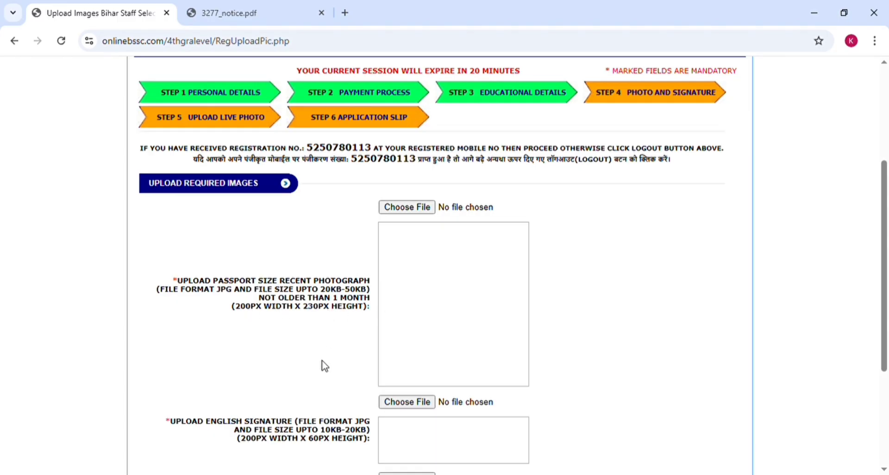
pyautogui.scroll(-4, 325, 366)
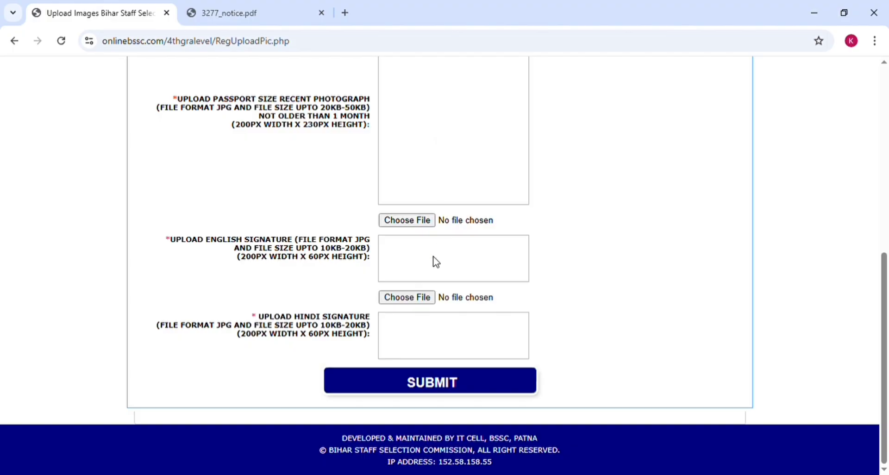
pyautogui.scroll(8, 549, 401)
pyautogui.scroll(-4, 550, 401)
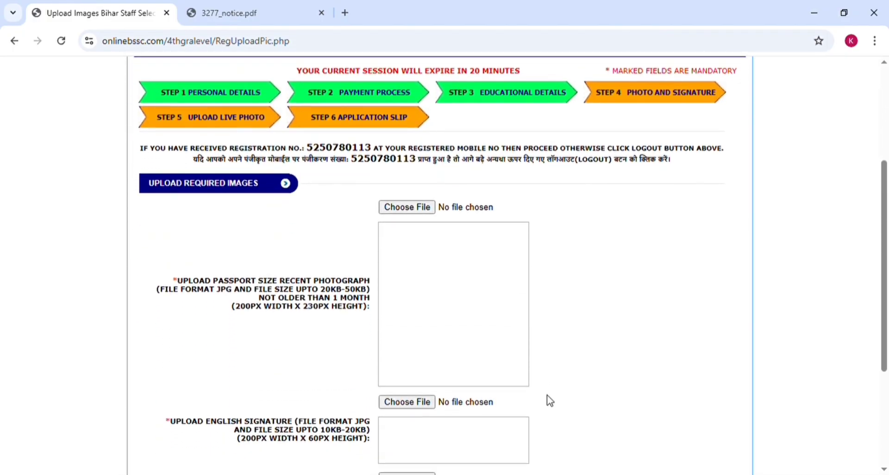
pyautogui.click(406, 209)
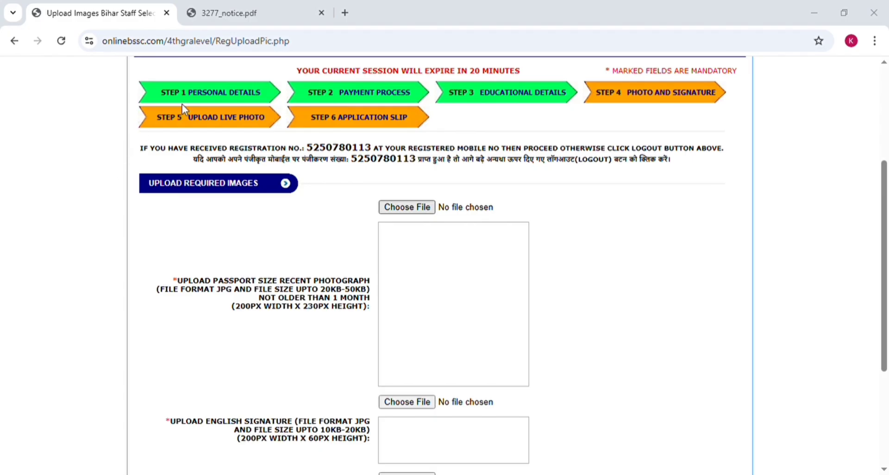
pyautogui.doubleClick(213, 92)
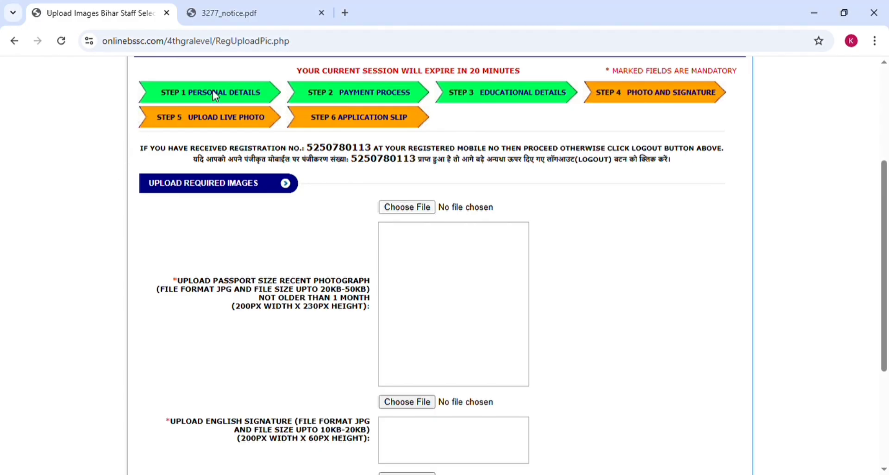
# - Choose the image files for the English signature and the Hindi signature
pyautogui.scroll(-4, 576, 273)
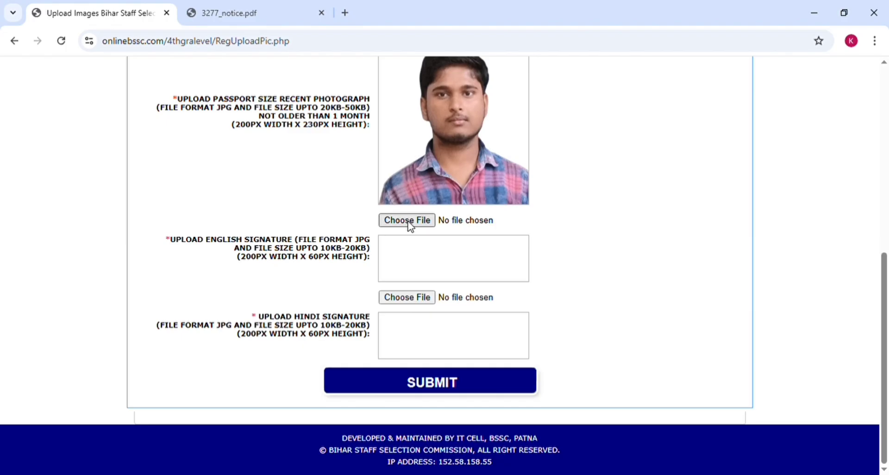
pyautogui.click(409, 223)
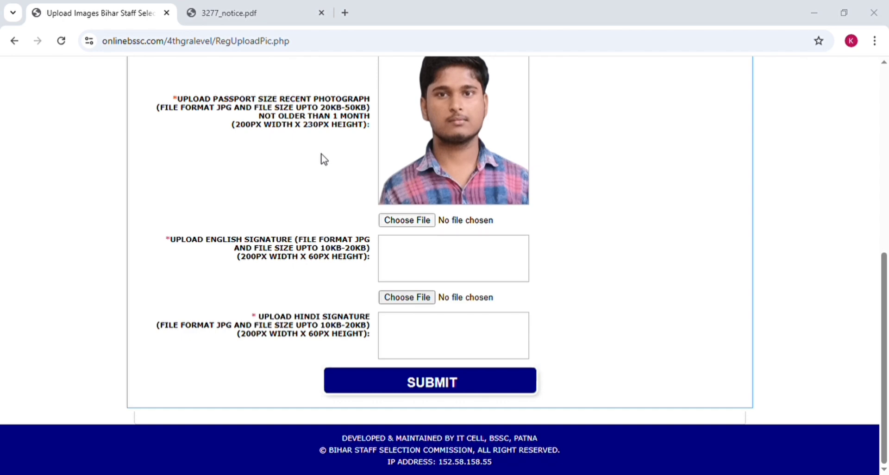
pyautogui.click(613, 233)
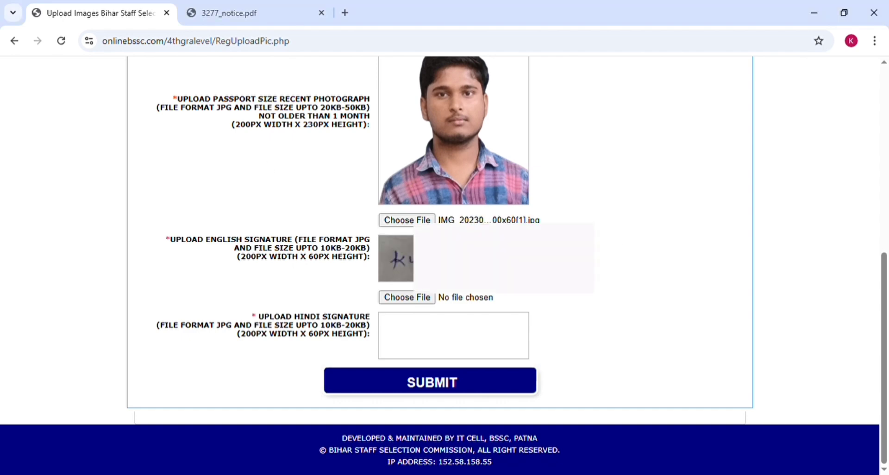
pyautogui.click(401, 299)
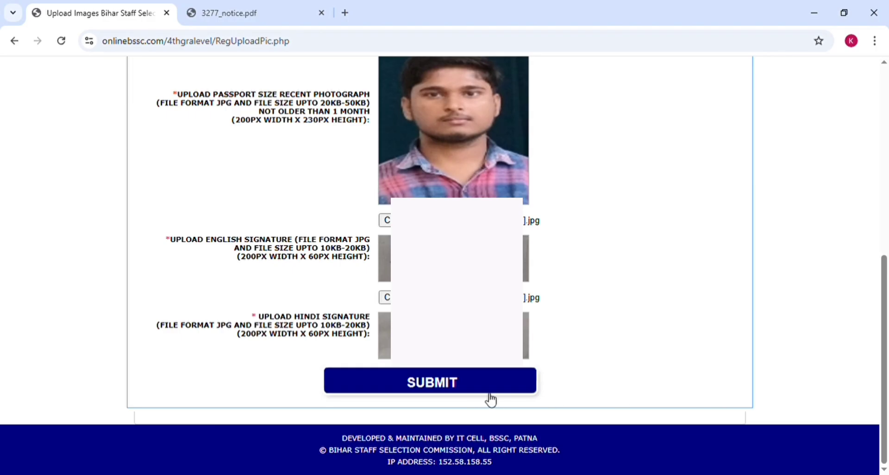
# - Submit and confirm the selected photograph and signatures, then save them and proceed to the live photo stage
pyautogui.click(450, 392)
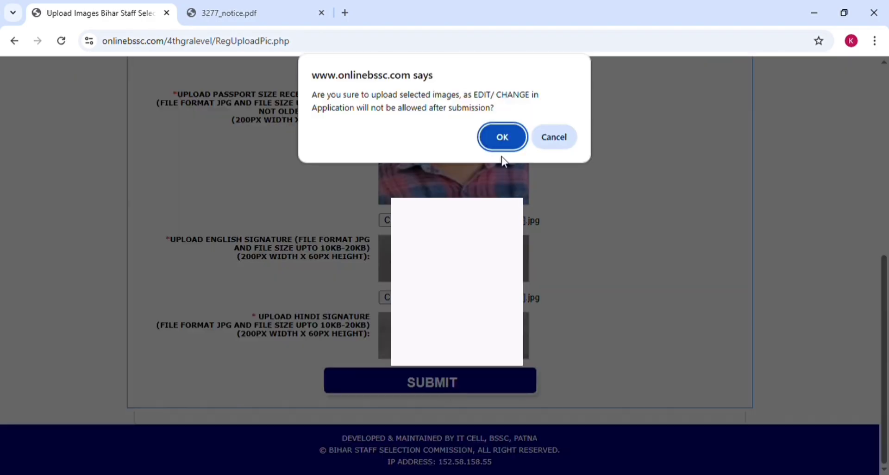
pyautogui.click(500, 135)
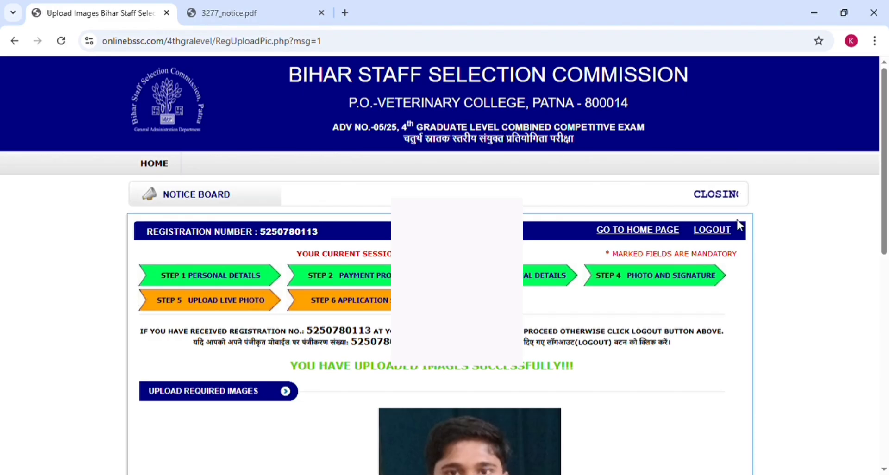
pyautogui.click(887, 280)
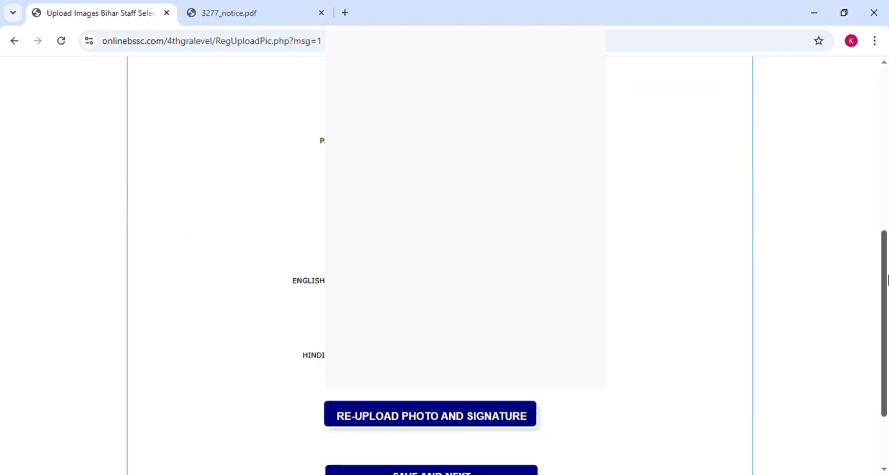
pyautogui.scroll(-3, 323, 299)
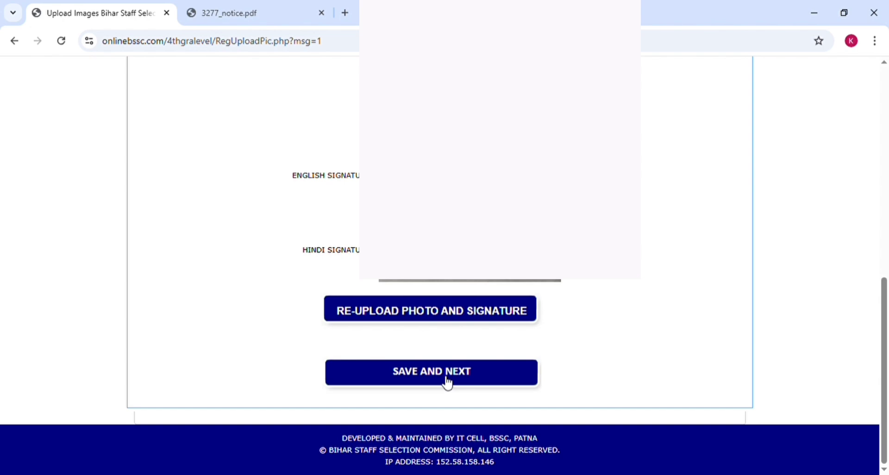
pyautogui.click(447, 383)
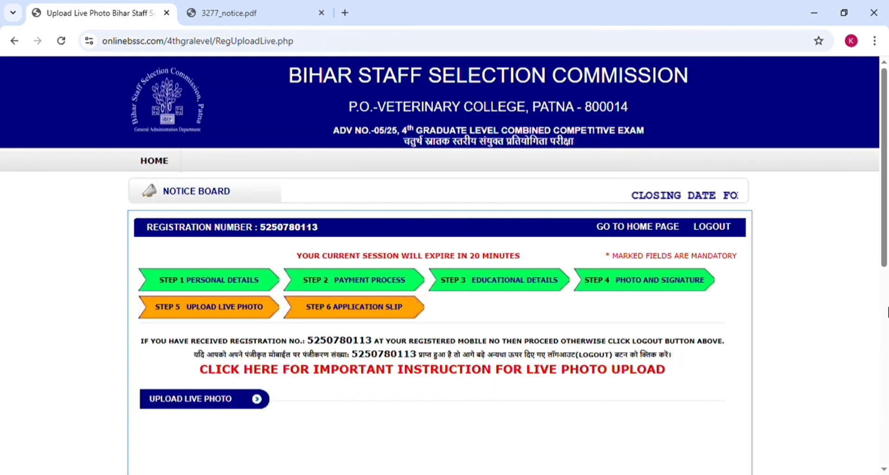
# - Capture the applicant's live photo with the camera and upload it
pyautogui.scroll(-8, 840, 290)
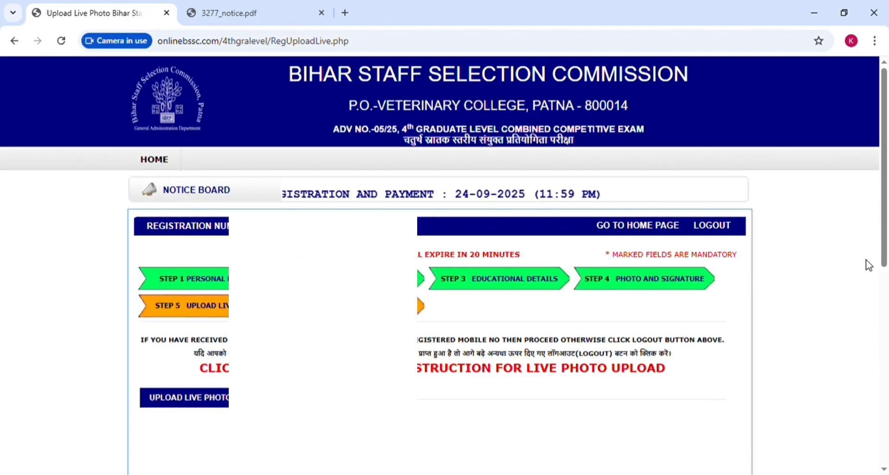
pyautogui.scroll(-5, 869, 265)
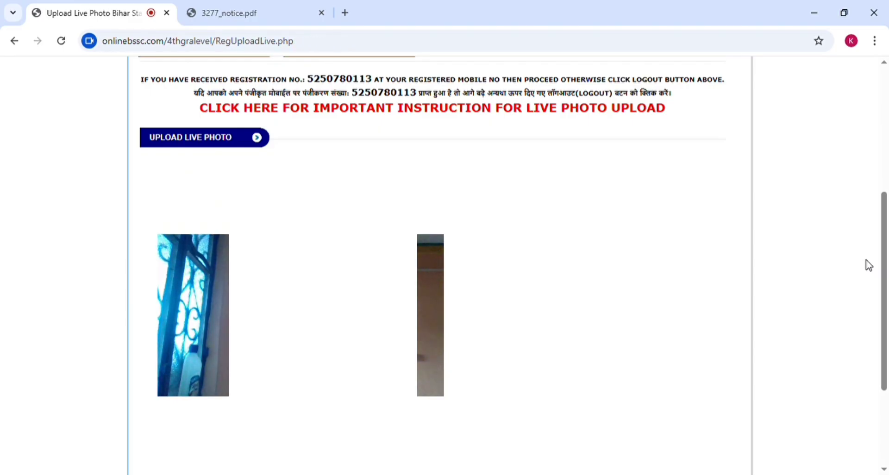
pyautogui.scroll(-1, 869, 265)
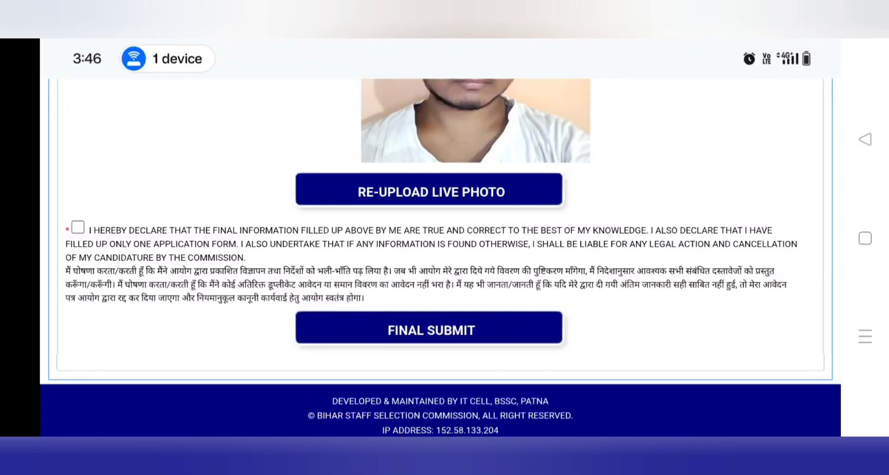
# - Accept the declaration that the information is true and make the final submission of the application
pyautogui.click(77, 227)
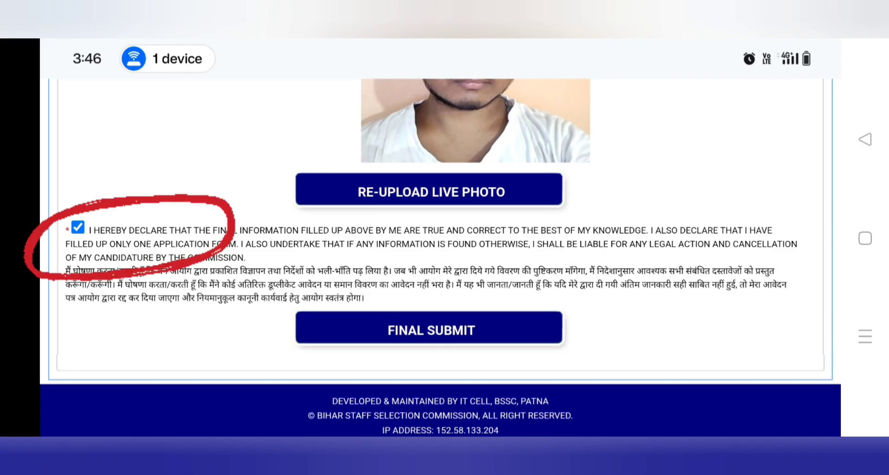
pyautogui.scroll(-1, 653, 253)
pyautogui.click(504, 317)
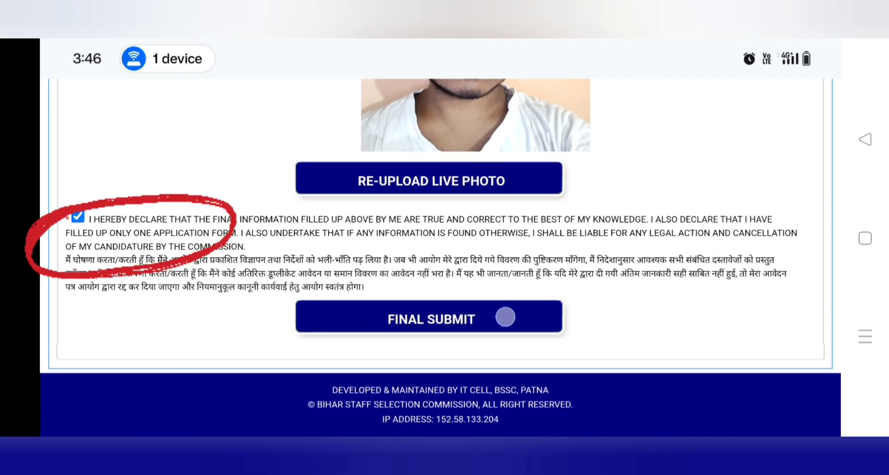
pyautogui.click(634, 356)
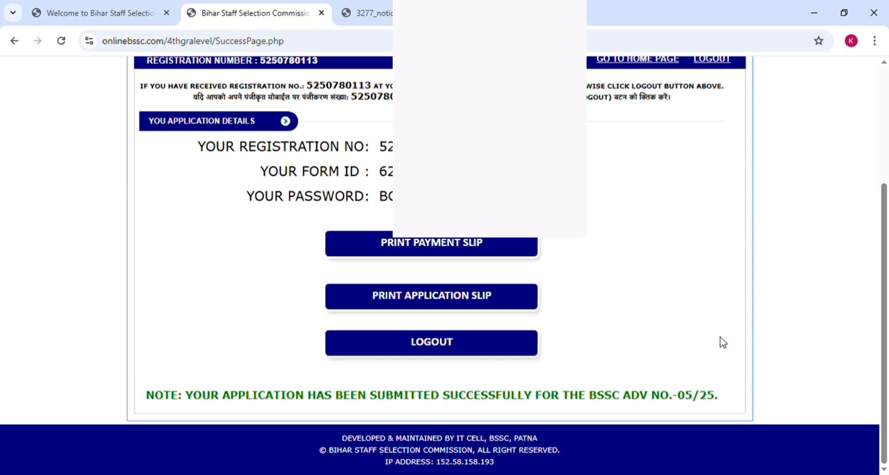
# - Print the application slip for the submitted application
pyautogui.click(465, 301)
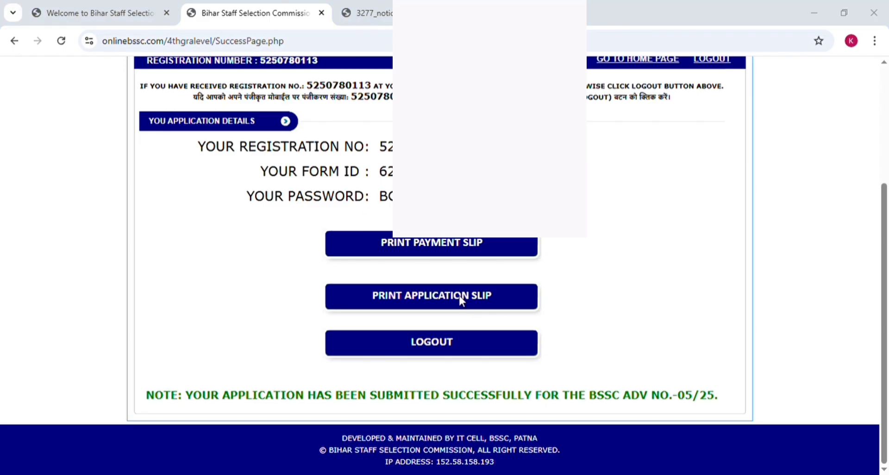